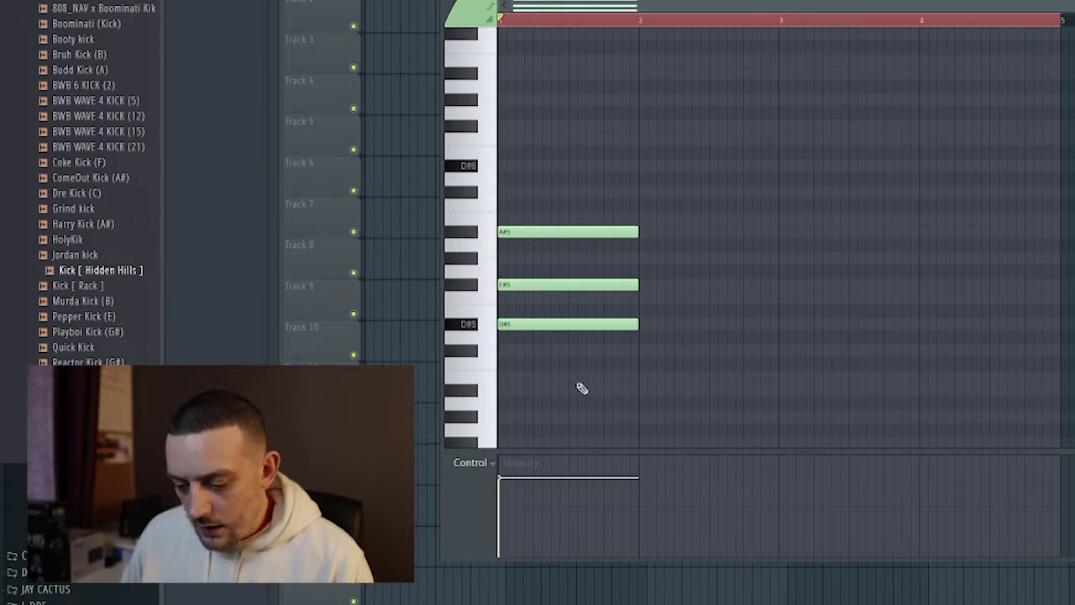
# - Copy the three-note D#5–F#5–A#5 chord from bar 1 to bar 2 and transpose the copy down five semitones, so its lowest note is A#4
pyautogui.moveTo(582, 388); pyautogui.dragTo(582, 255)
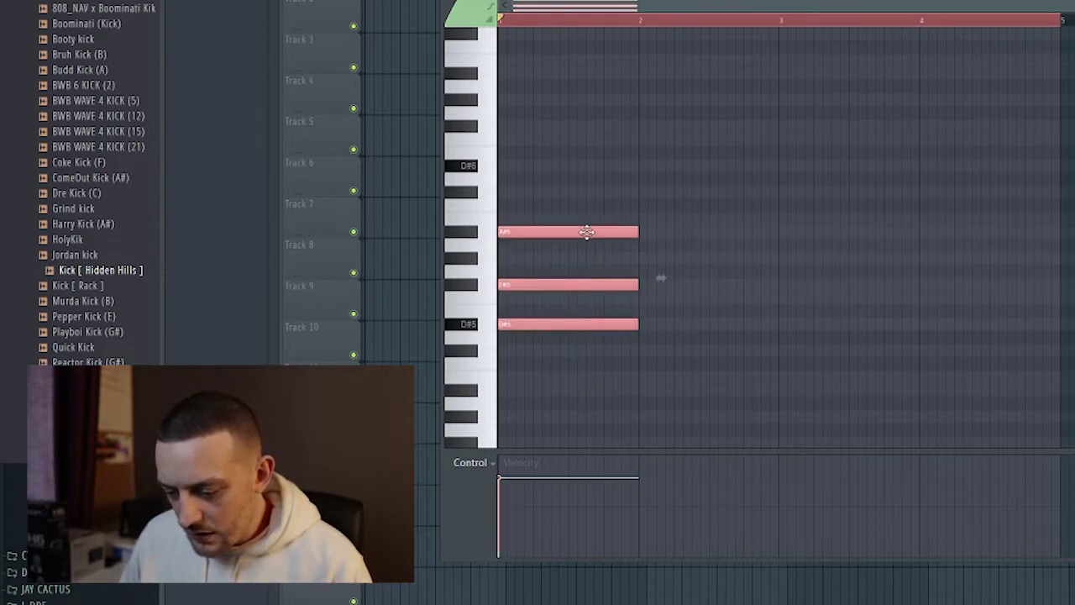
pyautogui.moveTo(586, 232); pyautogui.dragTo(710, 232)
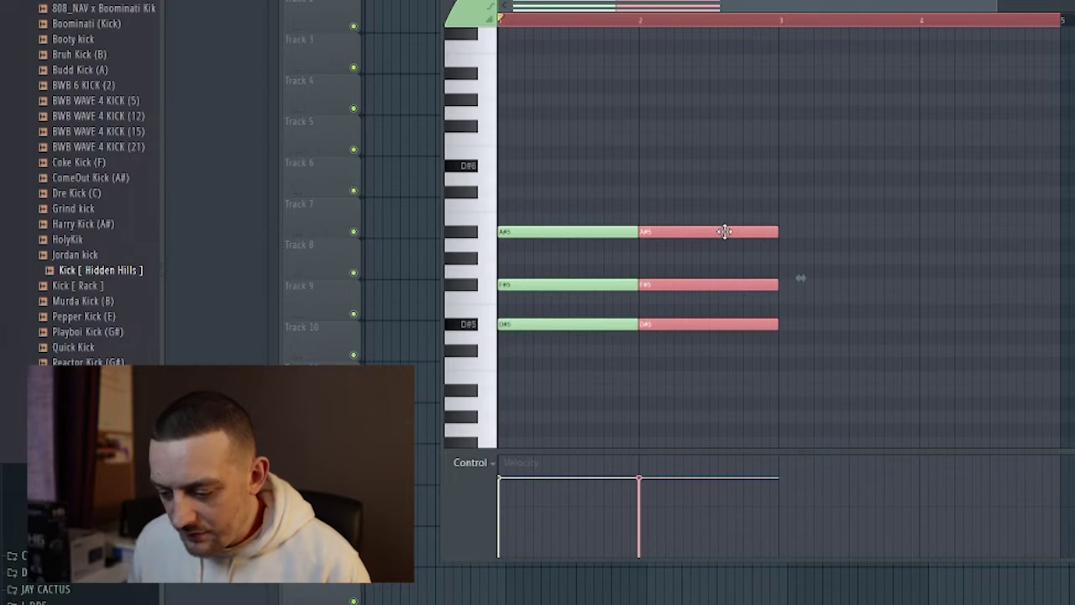
pyautogui.hotkey('shift', 'Down')
pyautogui.hotkey('shift', 'Down')
pyautogui.hotkey('shift', 'Down')
pyautogui.hotkey('shift', 'Down')
pyautogui.hotkey('shift', 'Down')
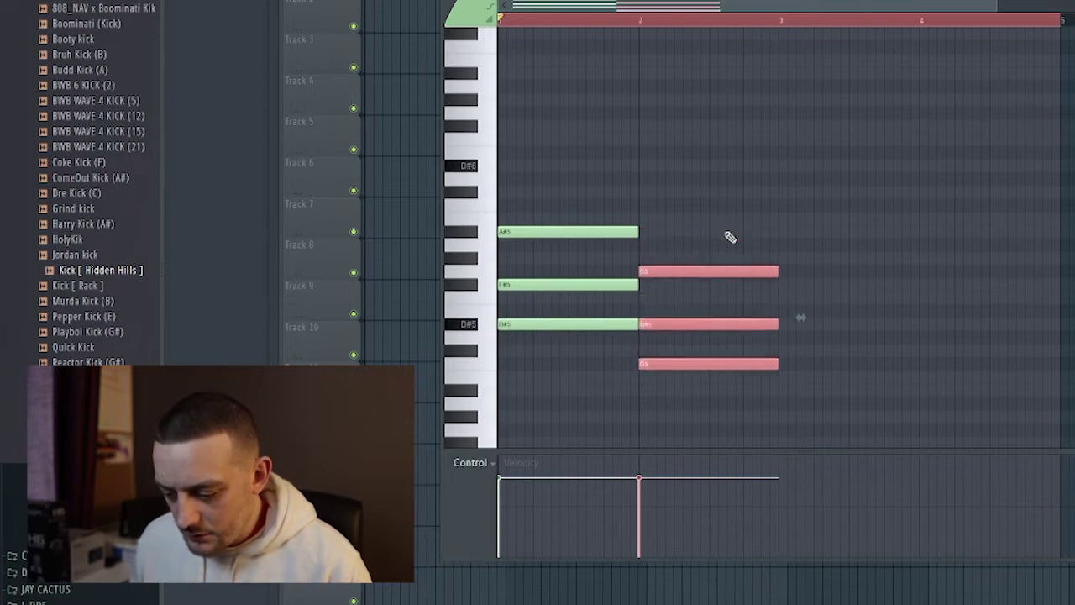
# - Duplicate the two-bar chord progression into bars 3 and 4, and play the pattern back
pyautogui.click(850, 40)
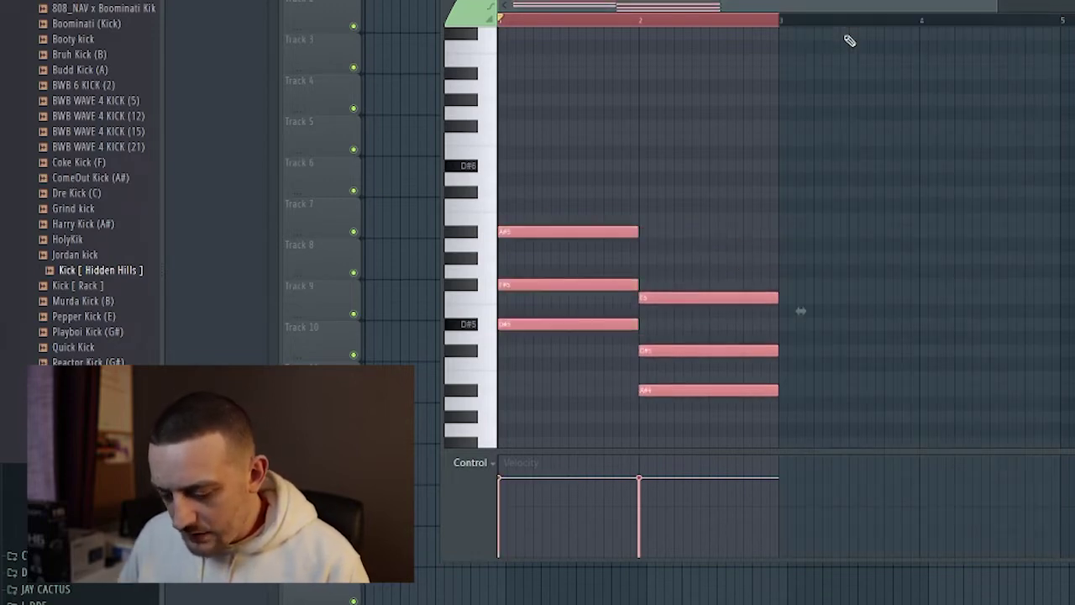
pyautogui.hotkey('ctrl', 'b')
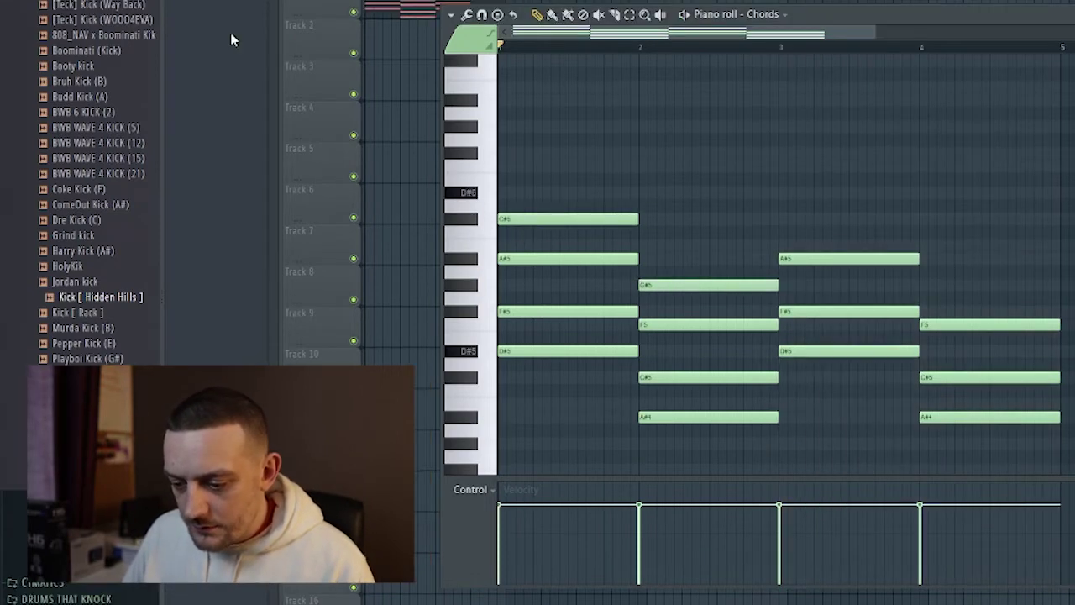
pyautogui.press('space')
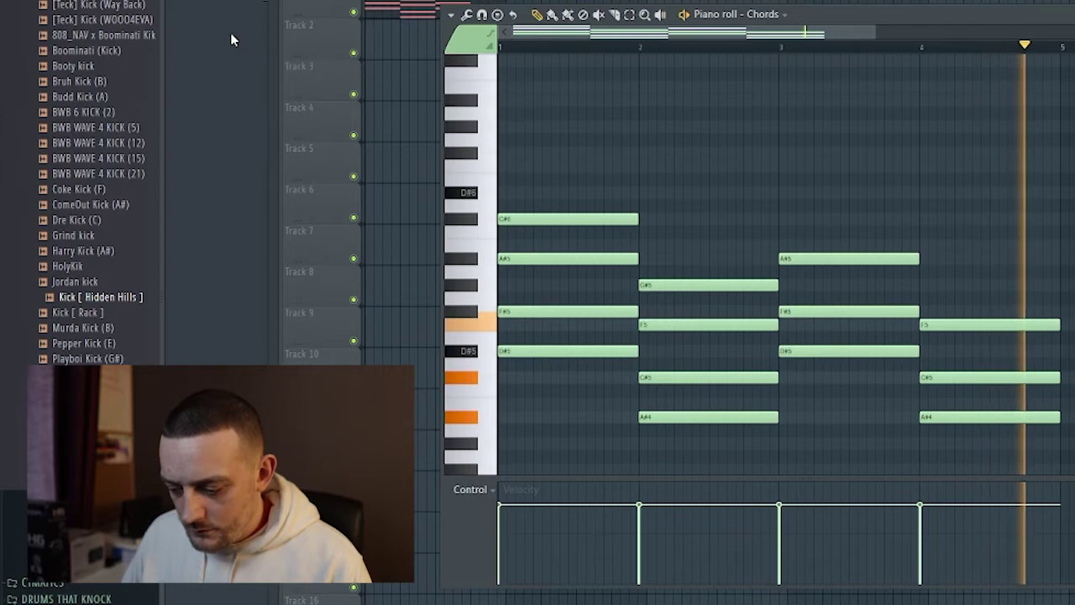
pyautogui.press('space')
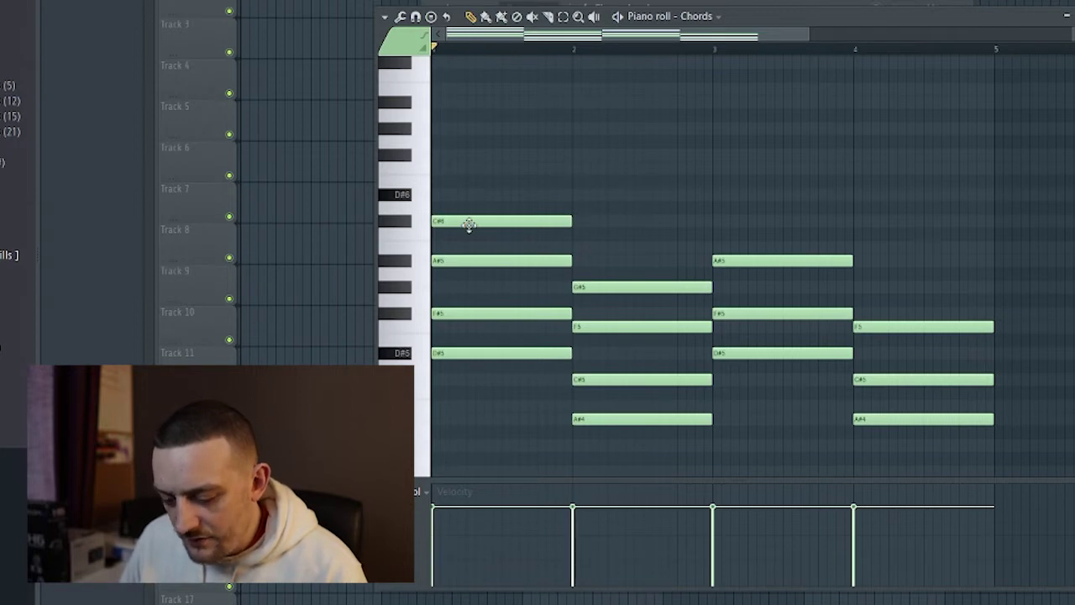
# - Mute the Chords channel and open the piano roll of the Melody channel
pyautogui.press('F7')
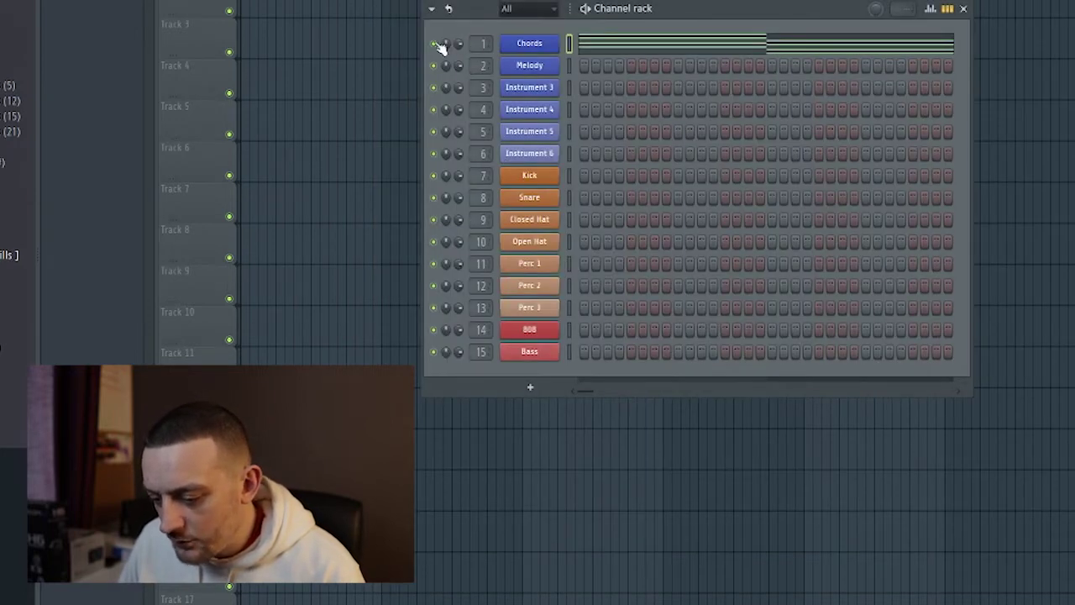
pyautogui.rightClick(530, 68)
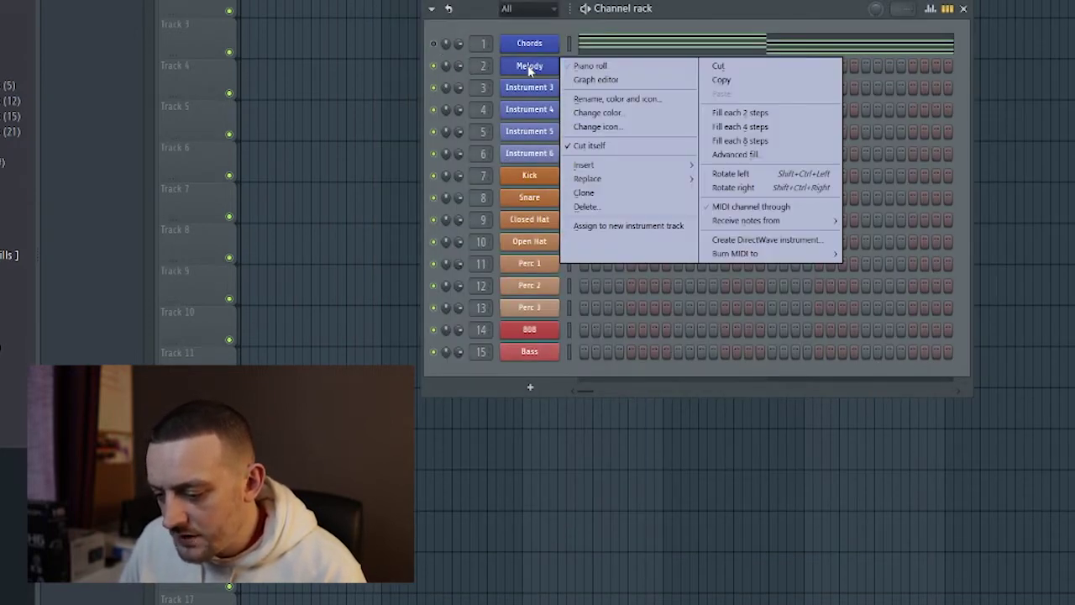
pyautogui.click(590, 67)
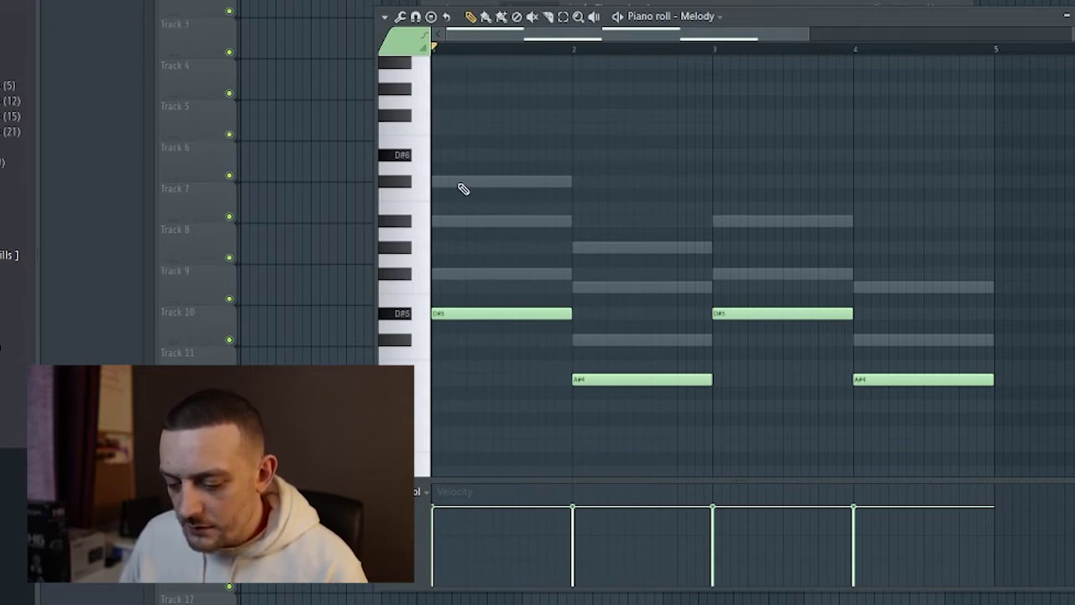
# - Add staggered C#6, A#5 and F#5 melody notes over the ghost chord in bar 1, with F#5 ending at the bar line
pyautogui.press('space')
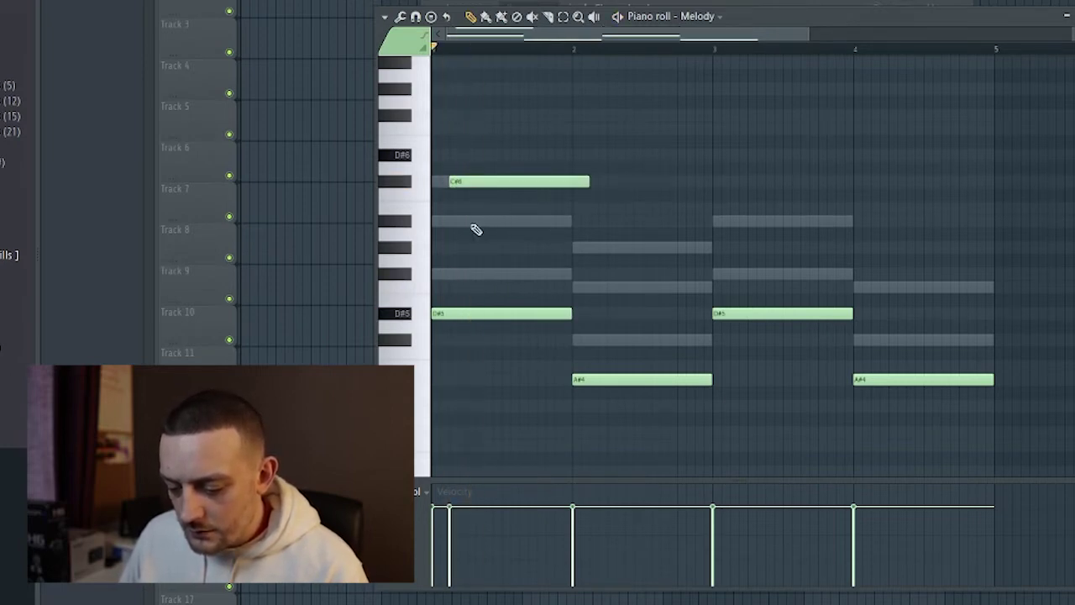
pyautogui.press('space')
pyautogui.press('space')
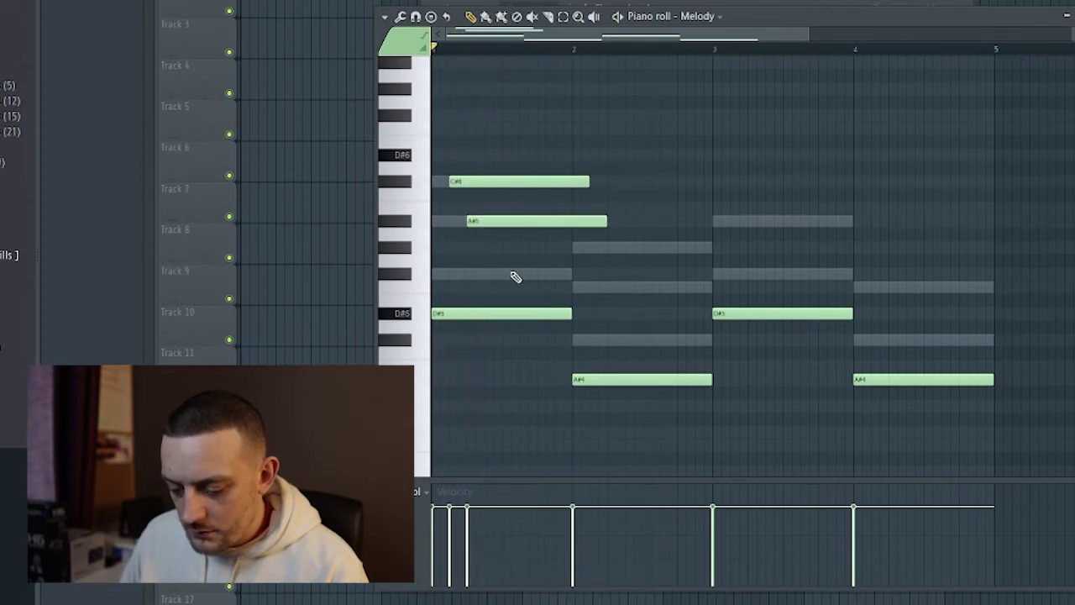
pyautogui.press('space')
pyautogui.moveTo(512, 272); pyautogui.dragTo(572, 278)
pyautogui.press('space')
pyautogui.press('space')
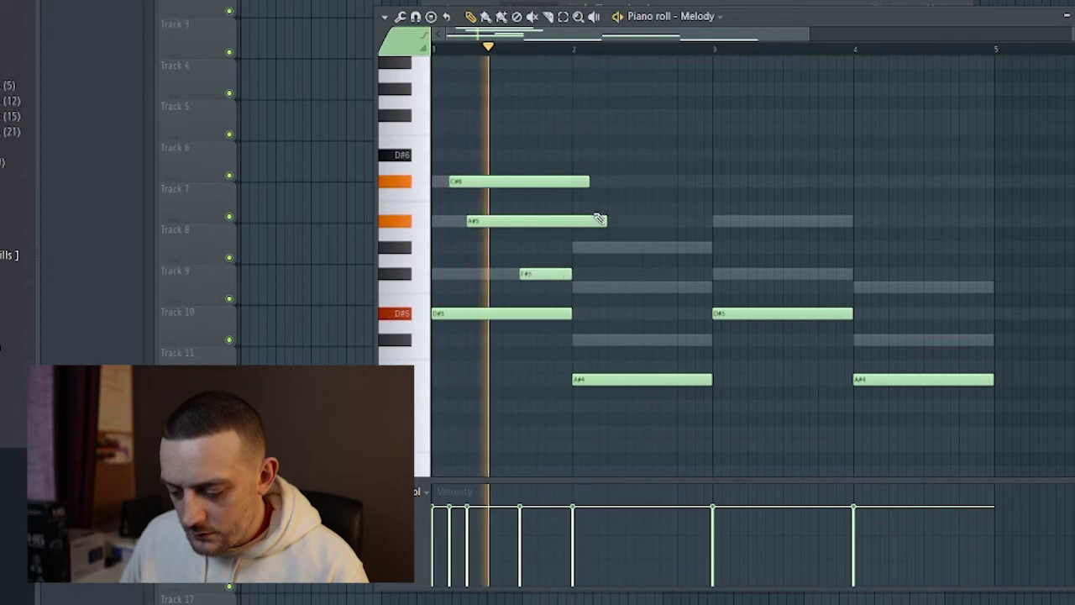
# - Trim the A#5 and C#6 notes in bar 1 to end exactly where bar 2 starts
pyautogui.press('space')
pyautogui.moveTo(606, 221); pyautogui.dragTo(572, 223)
pyautogui.press('space')
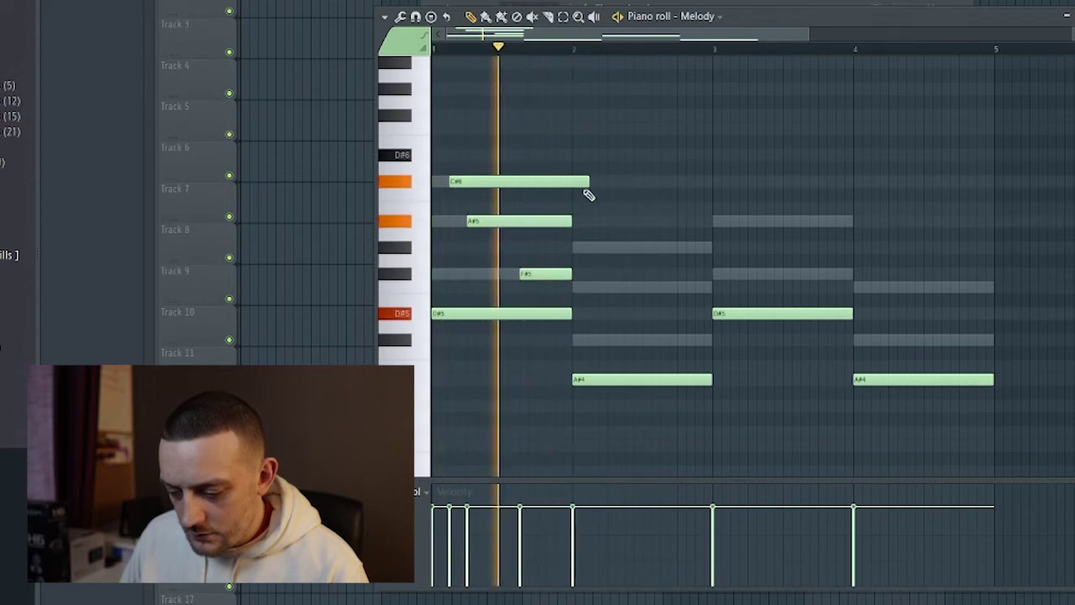
pyautogui.moveTo(588, 181); pyautogui.dragTo(574, 181)
pyautogui.press('space')
pyautogui.press('space')
# - Fill bar 2 with a full-bar G#5, a slightly delayed F5 and a short C#5, all ending at the start of bar 3
pyautogui.click(580, 247)
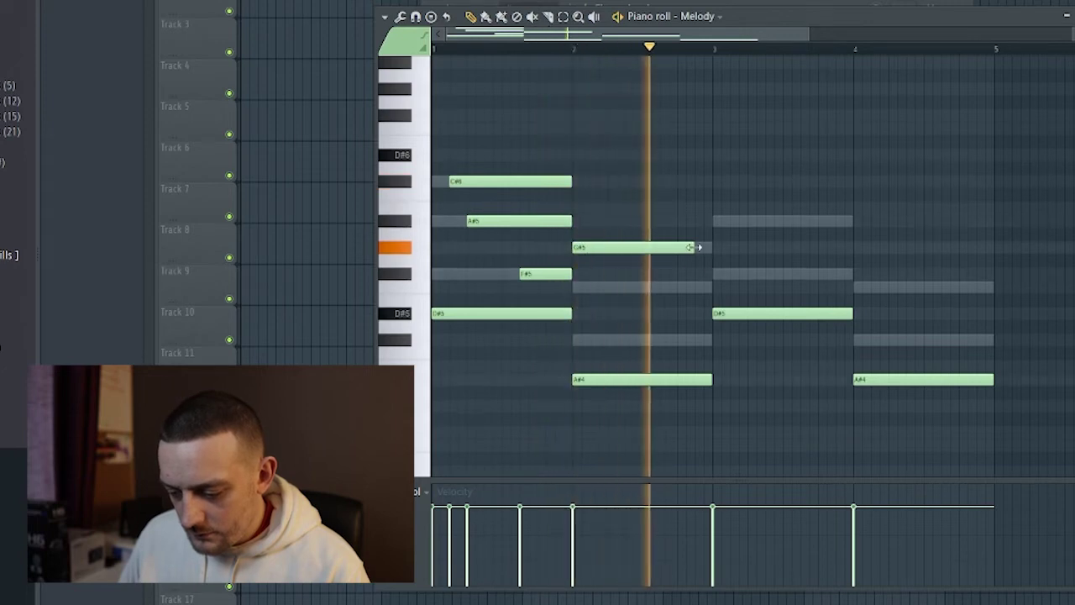
pyautogui.moveTo(696, 245); pyautogui.dragTo(713, 247)
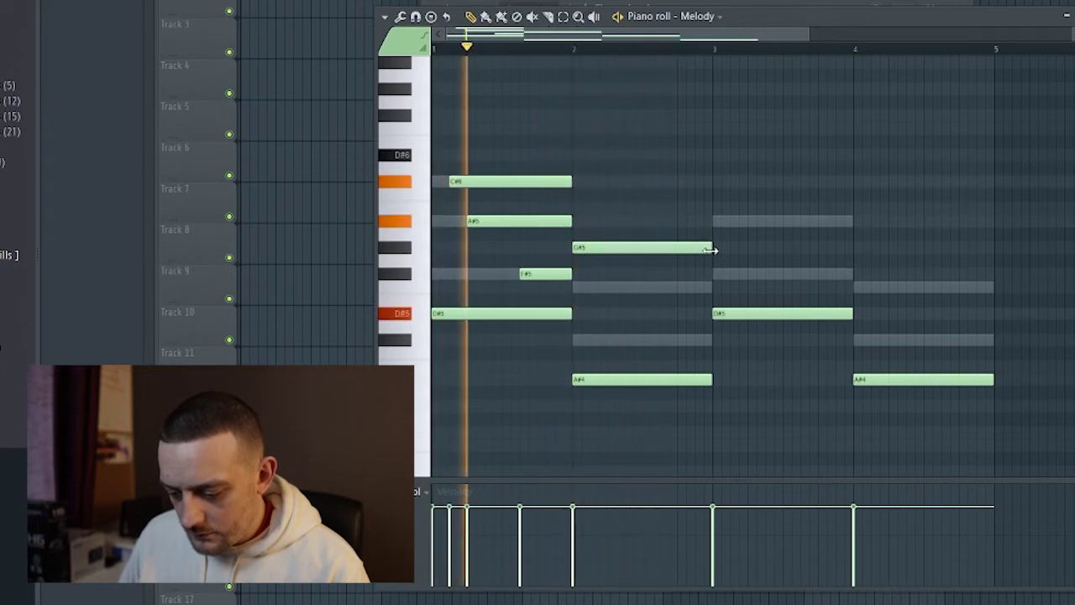
pyautogui.click(598, 287)
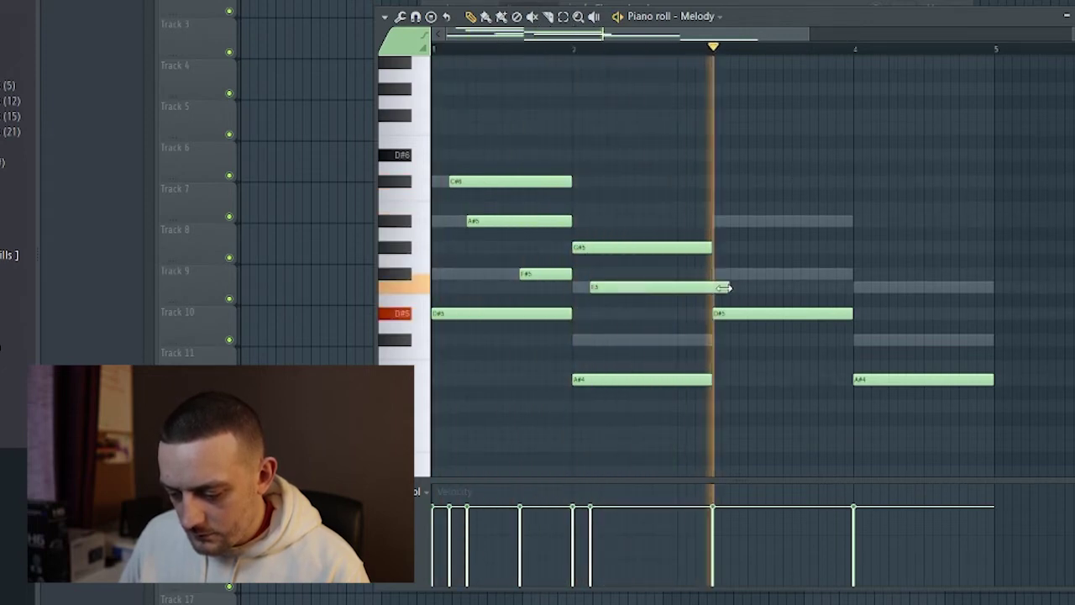
pyautogui.moveTo(728, 286); pyautogui.dragTo(706, 286)
pyautogui.click(685, 339)
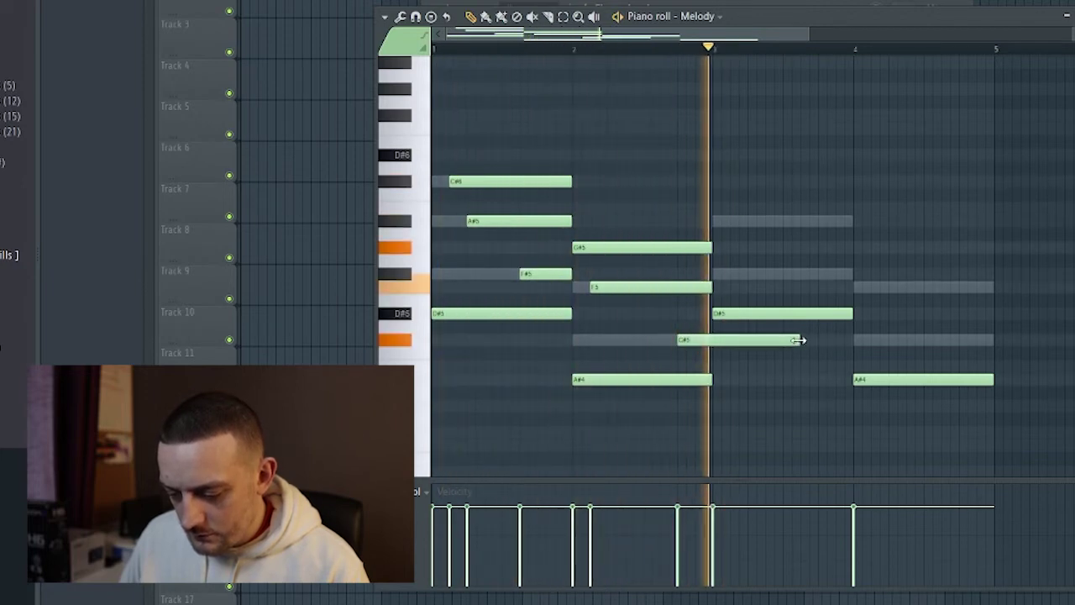
pyautogui.moveTo(799, 340); pyautogui.dragTo(714, 339)
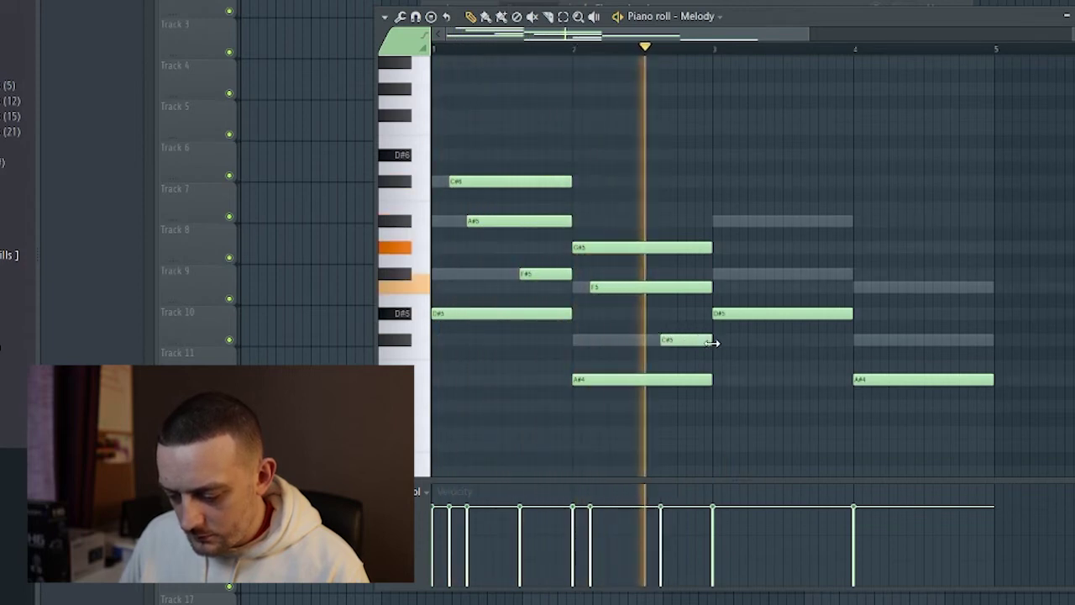
# - In bar 3, add short staggered F#5 and A#5 notes, and shorten D#5 to fit a second D#5 ending at bar 4
pyautogui.click(736, 273)
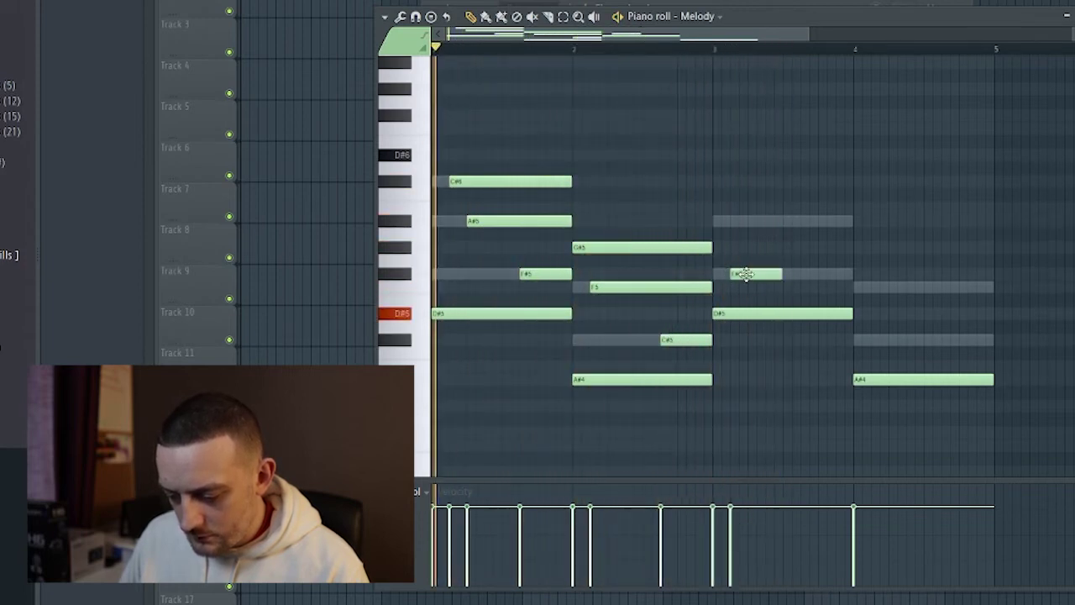
pyautogui.click(748, 221)
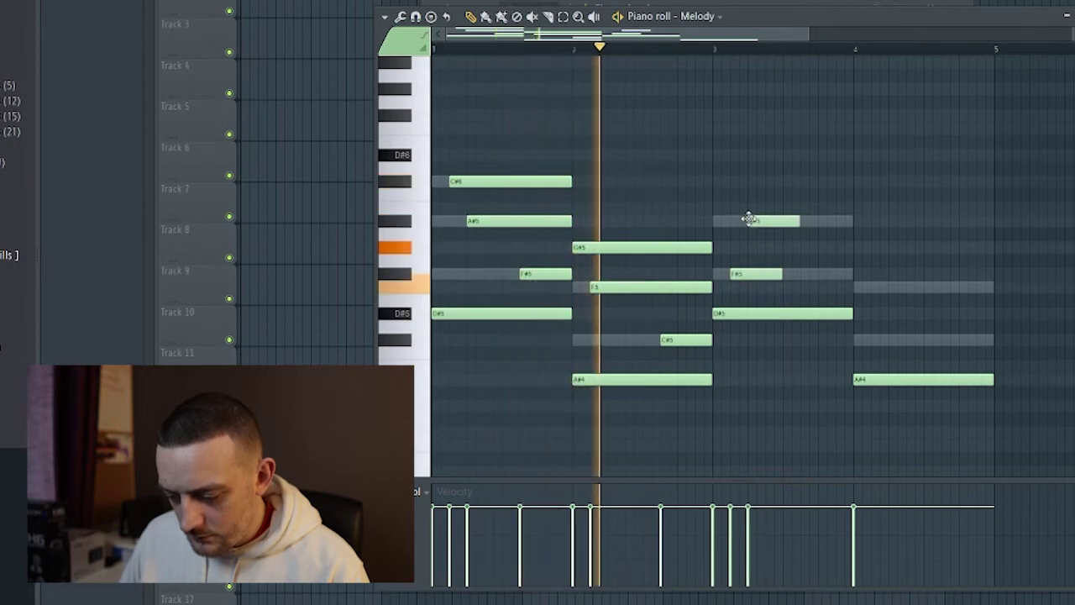
pyautogui.moveTo(850, 313); pyautogui.dragTo(811, 314)
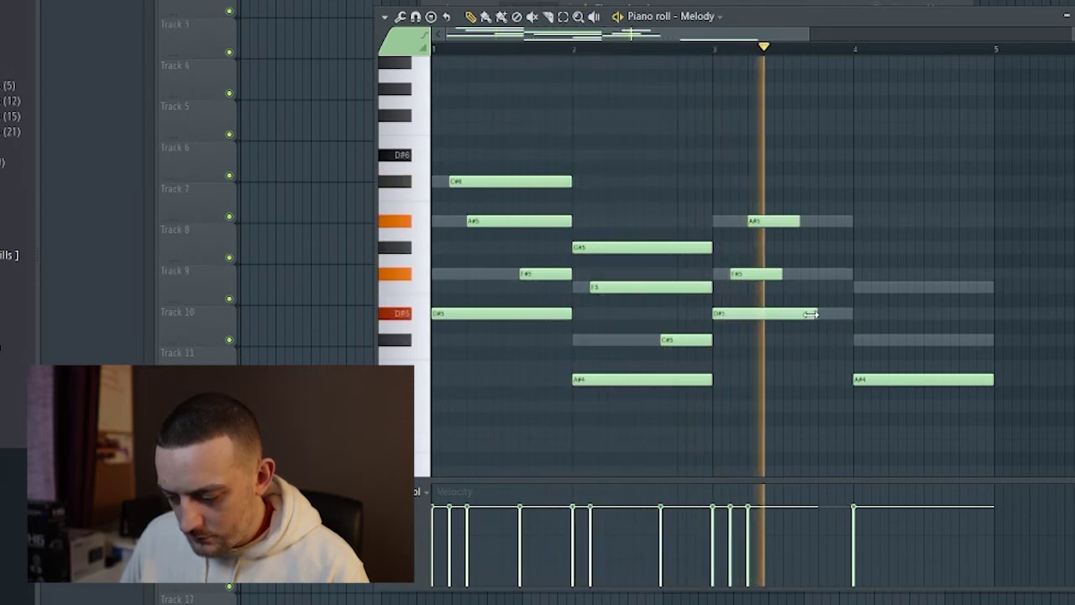
pyautogui.click(821, 313)
pyautogui.moveTo(924, 315); pyautogui.dragTo(887, 316)
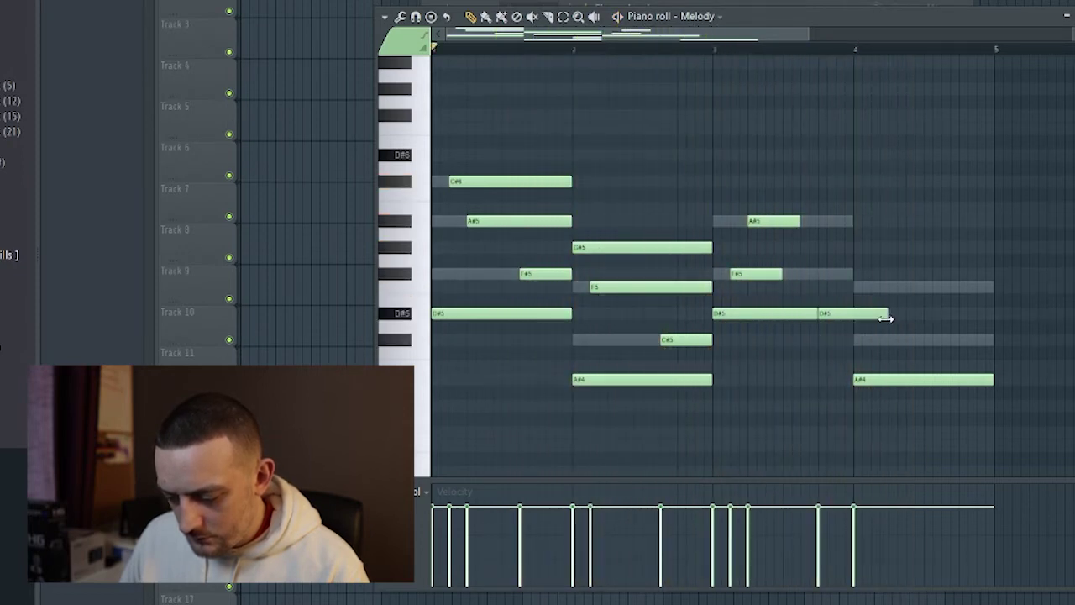
pyautogui.moveTo(819, 313); pyautogui.dragTo(800, 314)
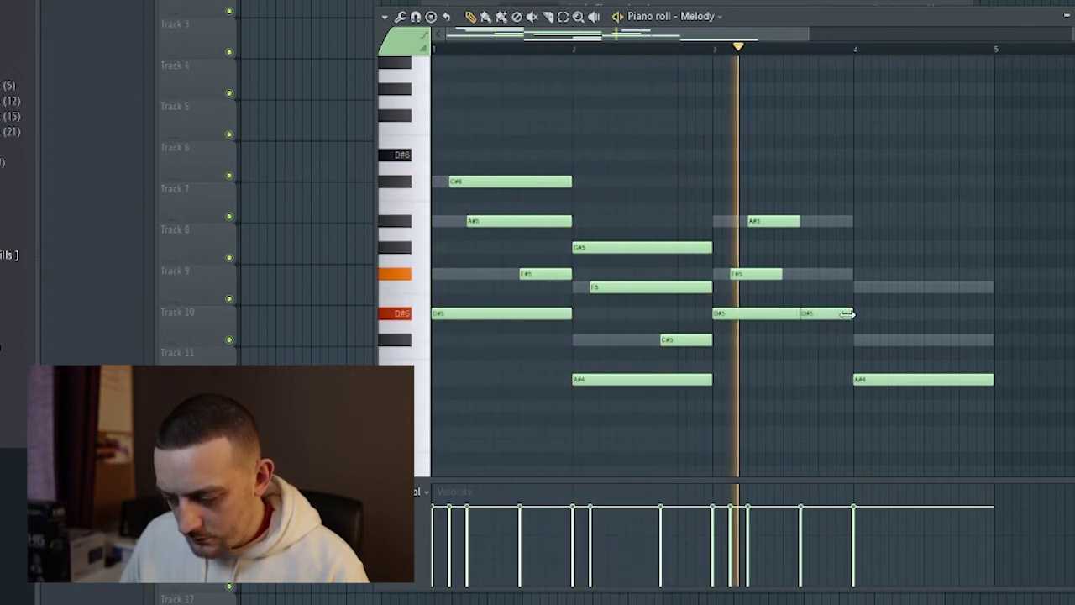
pyautogui.press('space')
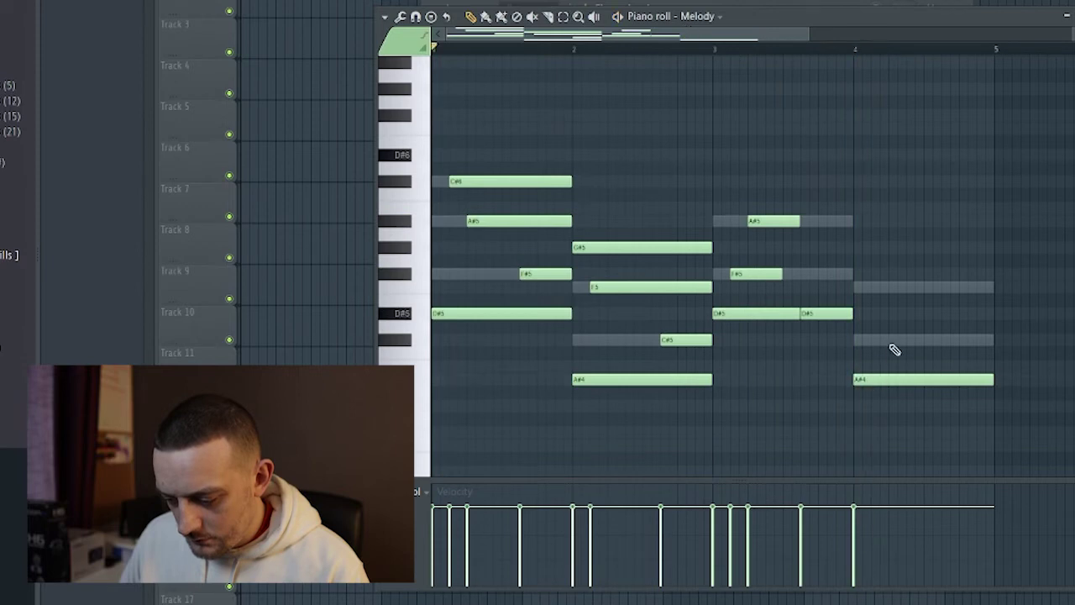
# - Add a slightly delayed C#5 lasting to the end of bar 4, and lengthen bar 3's F#5 to the start of bar 4
pyautogui.press('space')
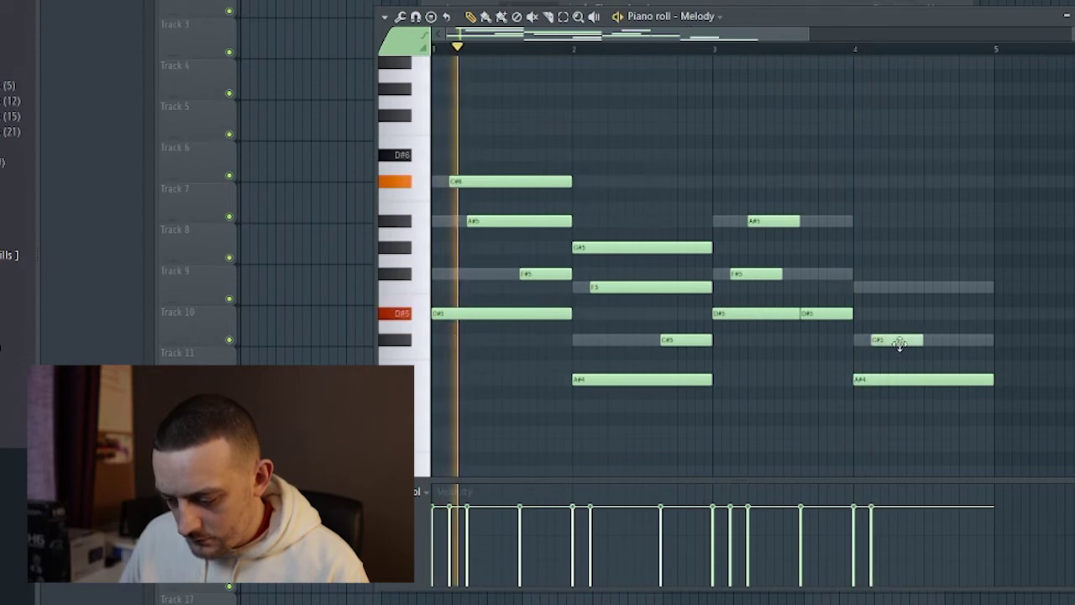
pyautogui.moveTo(924, 340); pyautogui.dragTo(994, 344)
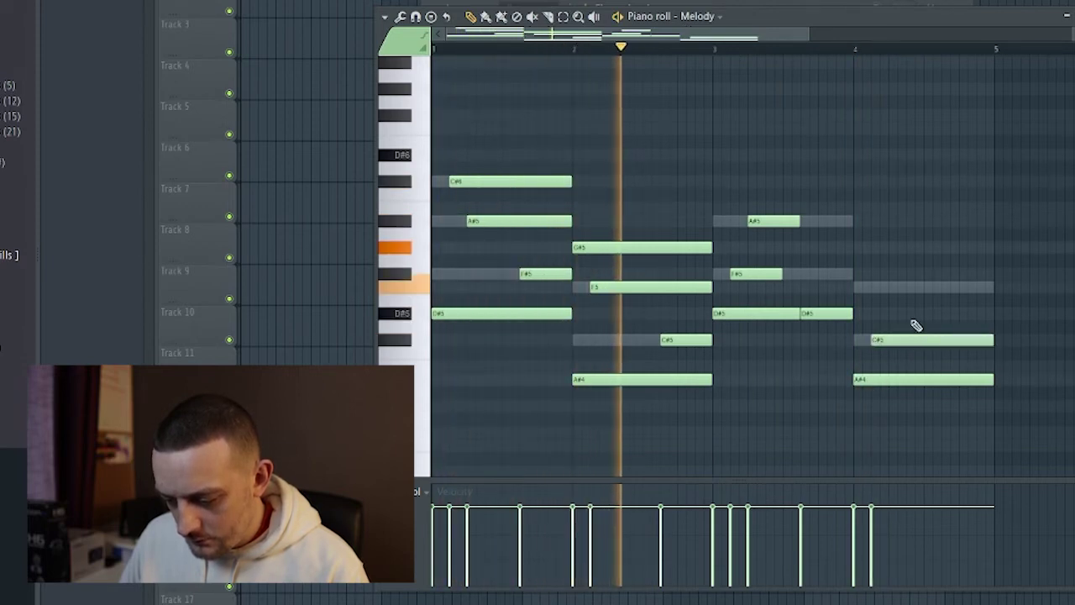
pyautogui.moveTo(782, 274); pyautogui.dragTo(852, 293)
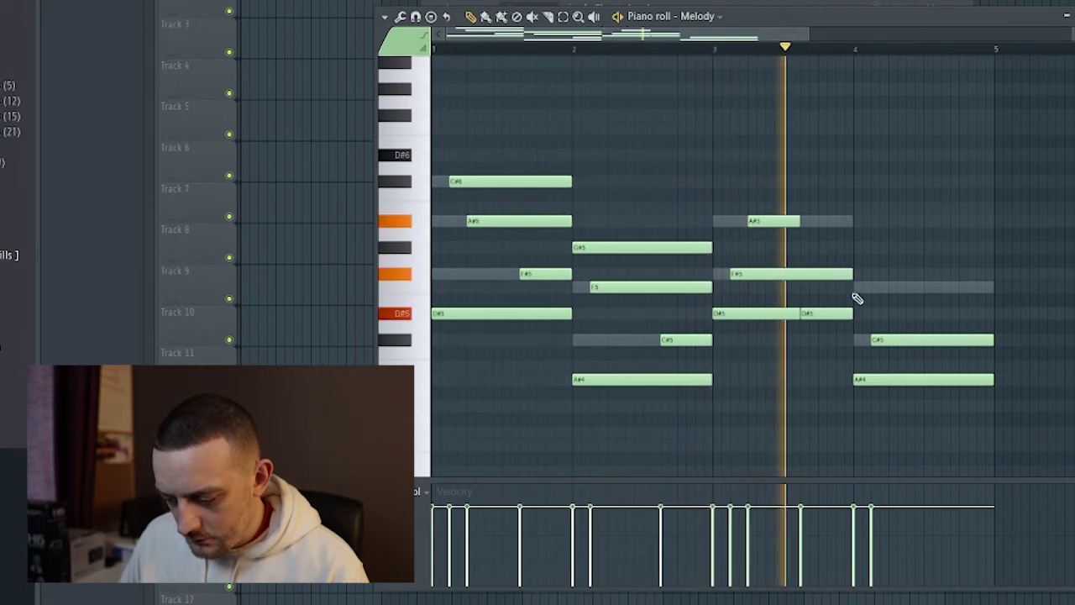
# - Add an F5 note in bar 4, starting just after the C#5 and ending at the end of the bar
pyautogui.press('space')
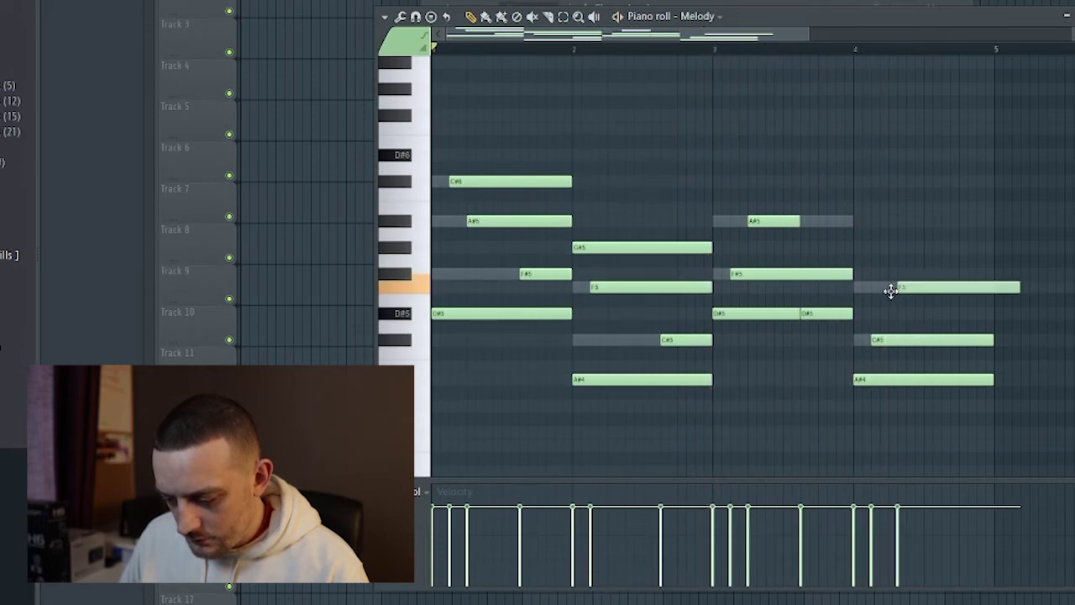
pyautogui.press('space')
pyautogui.moveTo(1010, 288); pyautogui.dragTo(994, 288)
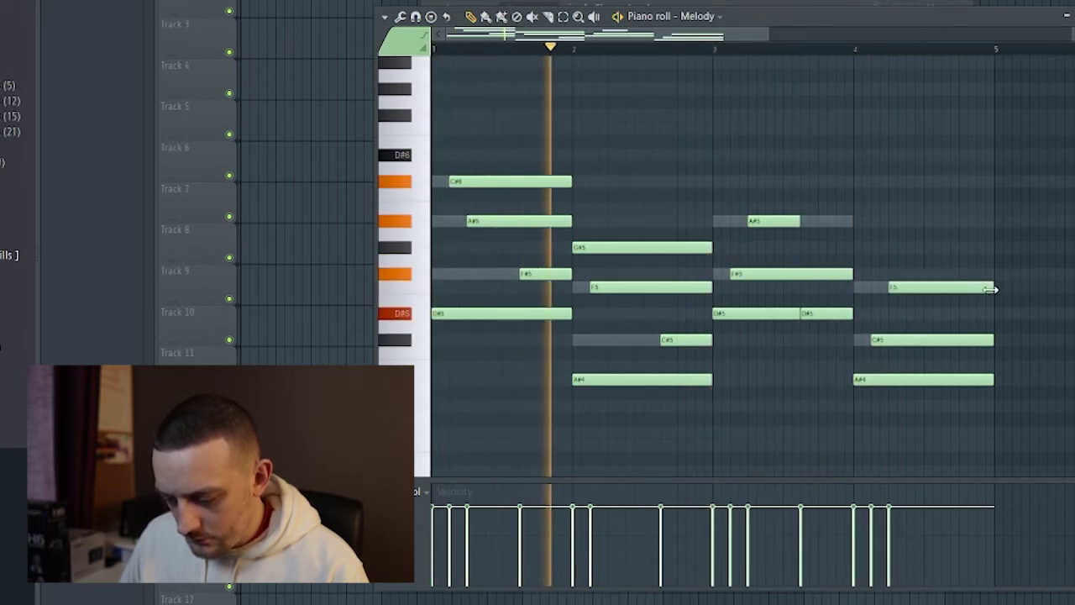
# - Shorten the C#5 in bar 4 and add a second C#5 directly after it, ending at the end of the bar
pyautogui.moveTo(994, 337)
pyautogui.mouseDown()
pyautogui.moveTo(915, 343)
pyautogui.moveTo(991, 339)
pyautogui.mouseUp()
pyautogui.click(927, 341)
pyautogui.press('space')
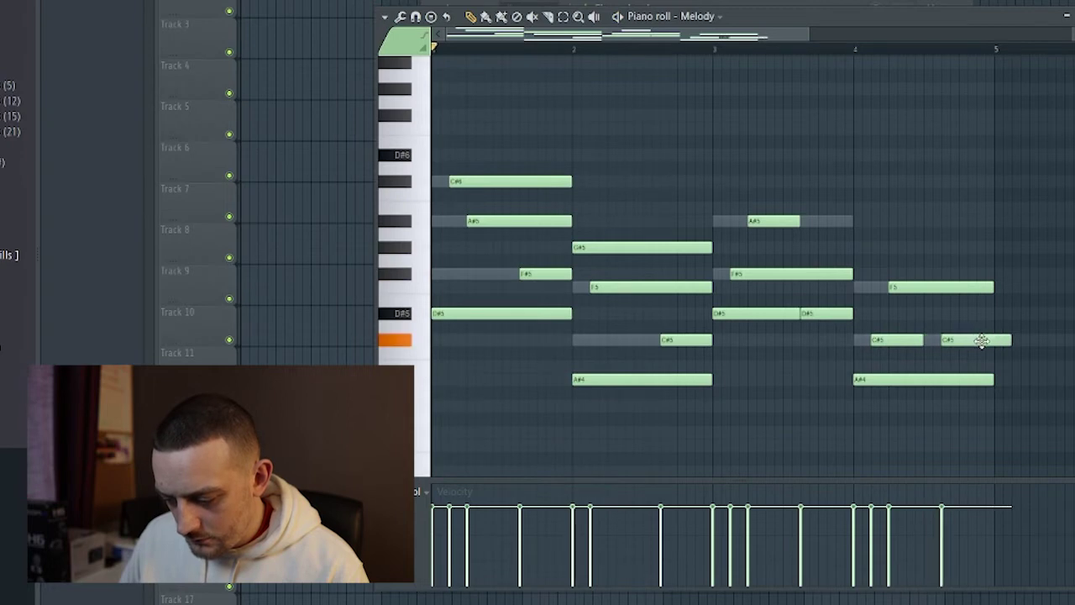
pyautogui.press('space')
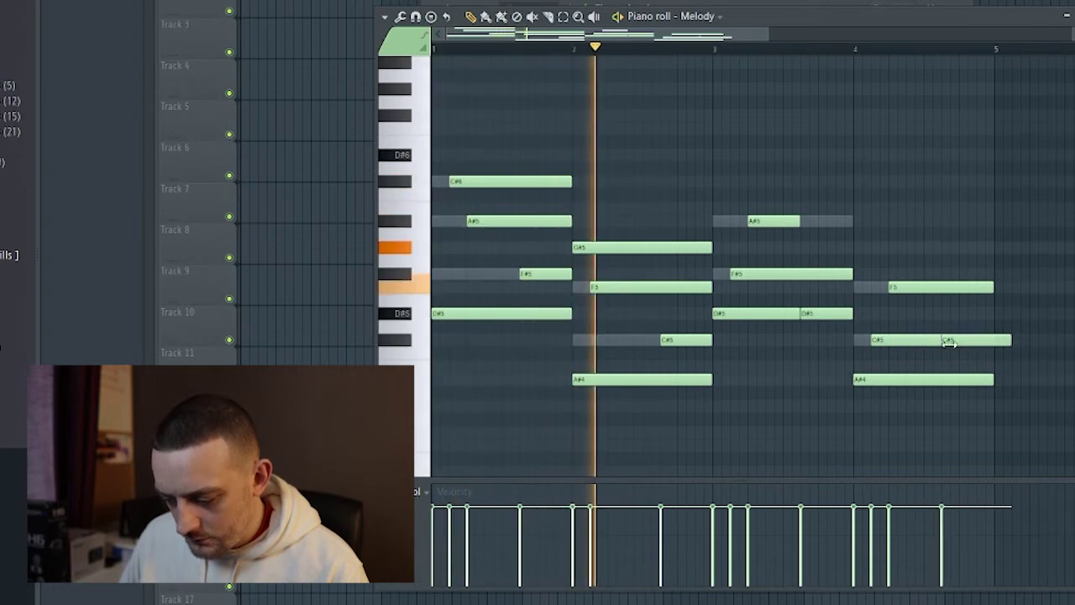
pyautogui.moveTo(1010, 339); pyautogui.dragTo(996, 339)
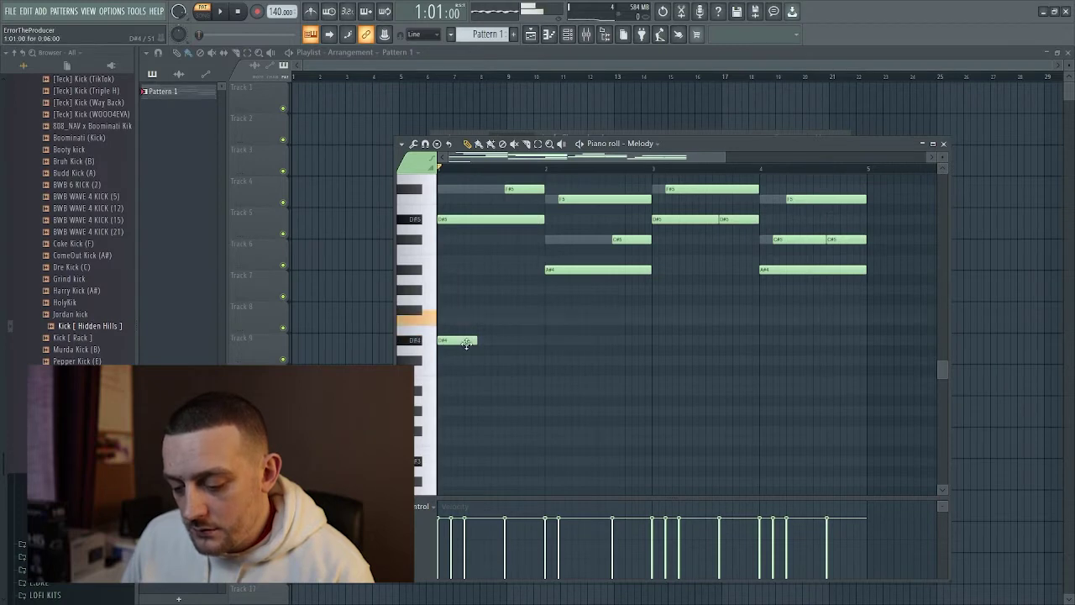
# - Move bar 1's D#4 note down to D#3, lengthen it to fill the bar, and play the pattern
pyautogui.press('space')
pyautogui.moveTo(476, 341); pyautogui.dragTo(530, 460)
pyautogui.press('space')
pyautogui.press('space')
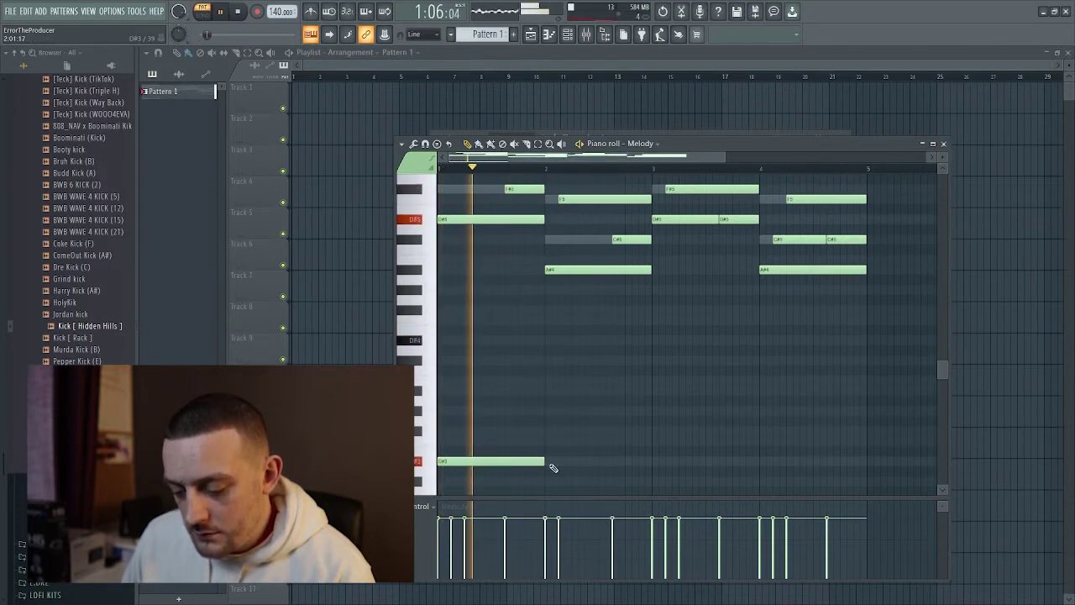
# - Add one-bar bass notes: A#2 in bar 2, D#3 in bar 3 and A#2 in bar 4
pyautogui.scroll(-3, 553, 462)
pyautogui.click(547, 410)
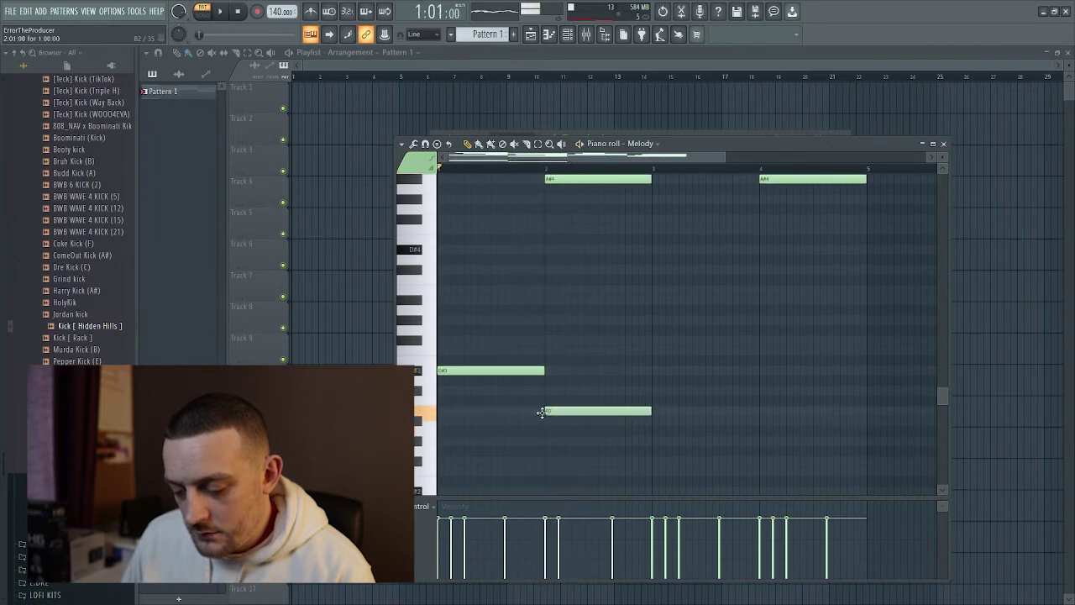
pyautogui.click(653, 370)
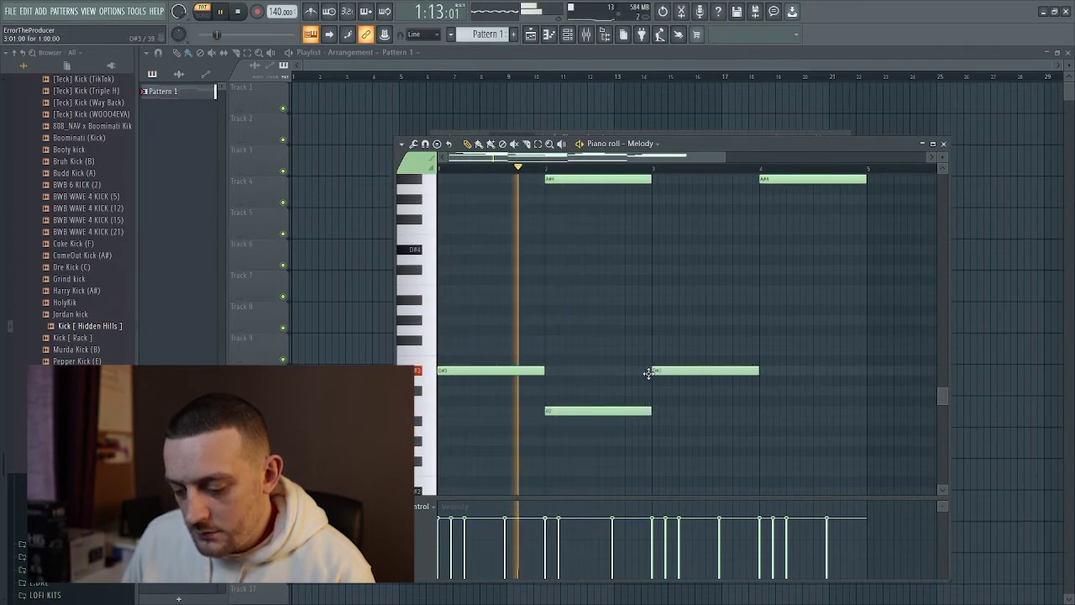
pyautogui.click(762, 421)
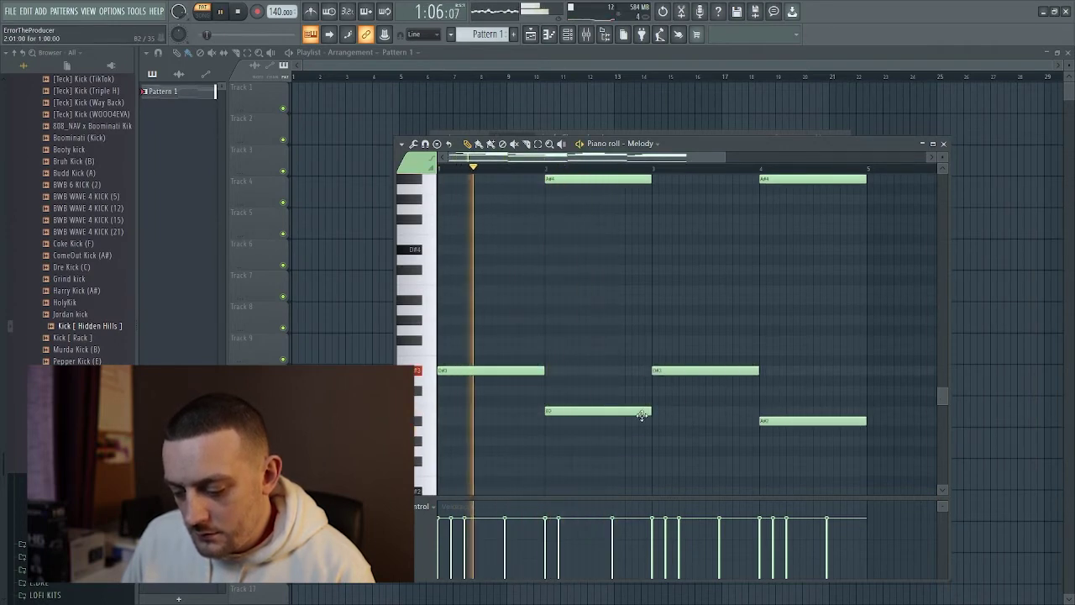
pyautogui.moveTo(644, 412); pyautogui.dragTo(645, 430)
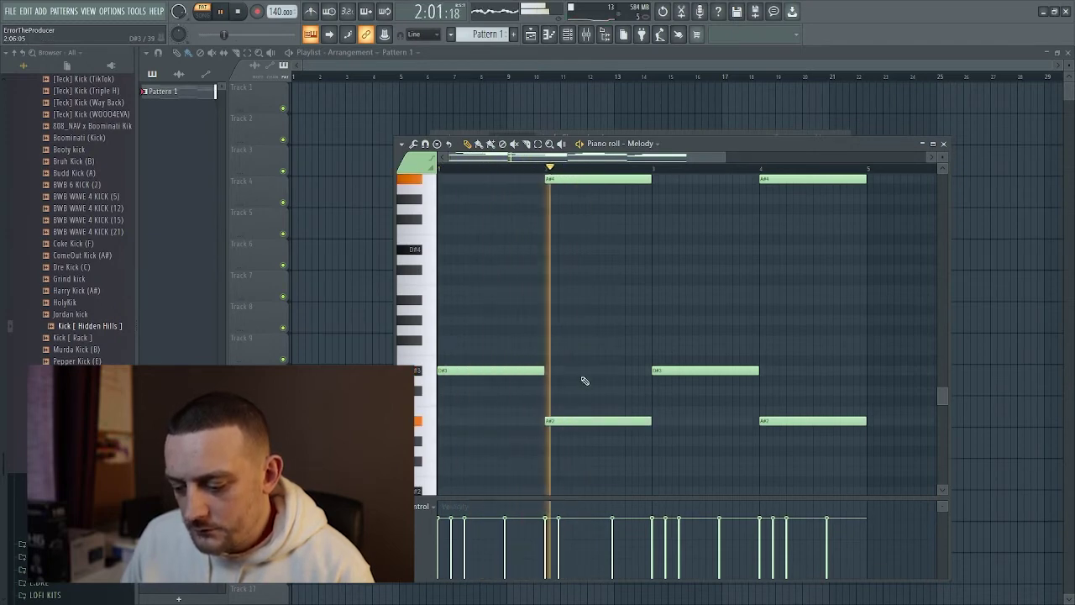
# - Start bar 4's A#2 bass note half a bar in, ending at the bar's end, and lengthen bar 3's D#3 to meet it
pyautogui.scroll(1, 647, 415)
pyautogui.scroll(2, 647, 415)
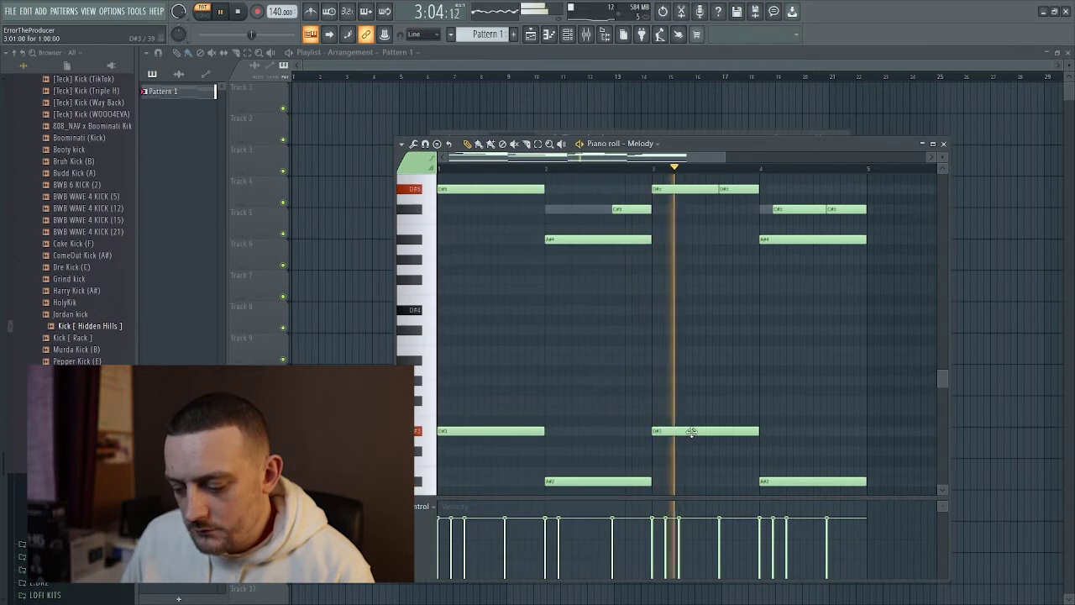
pyautogui.moveTo(799, 481); pyautogui.dragTo(860, 483)
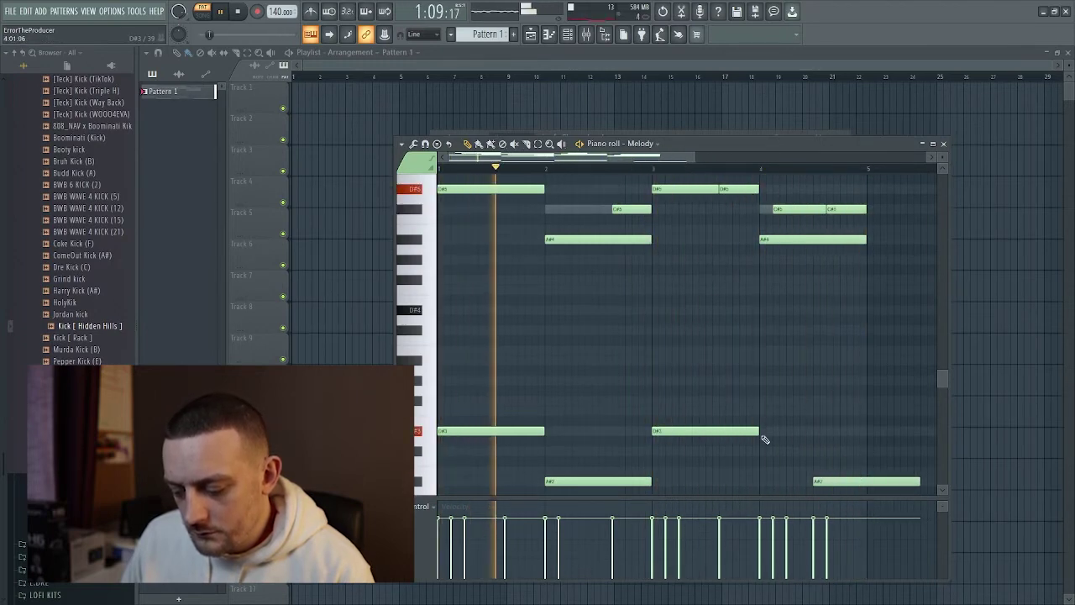
pyautogui.moveTo(758, 431); pyautogui.dragTo(811, 433)
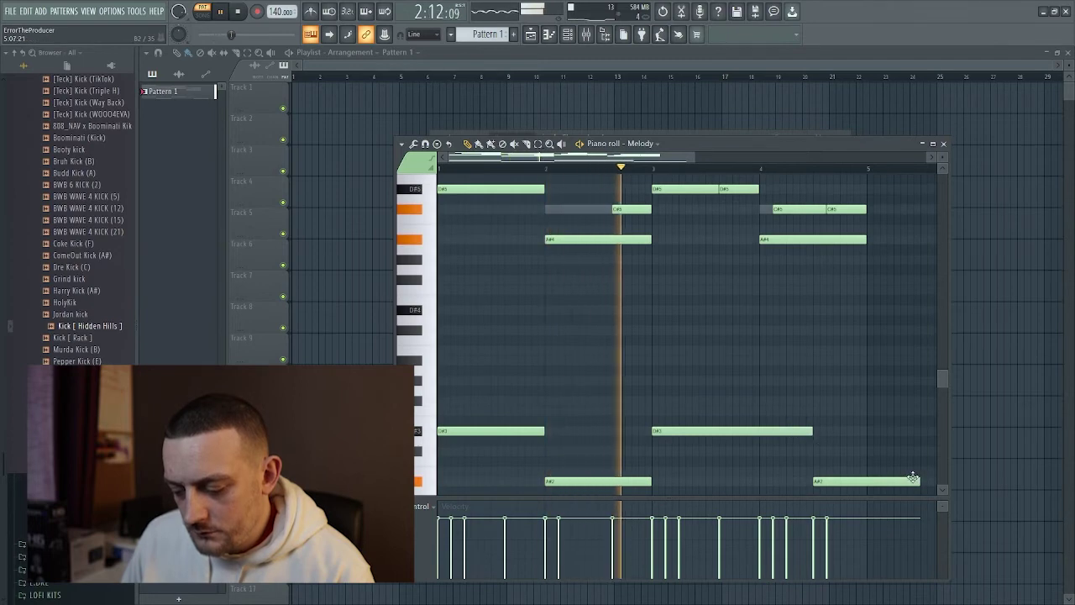
pyautogui.moveTo(919, 482); pyautogui.dragTo(868, 484)
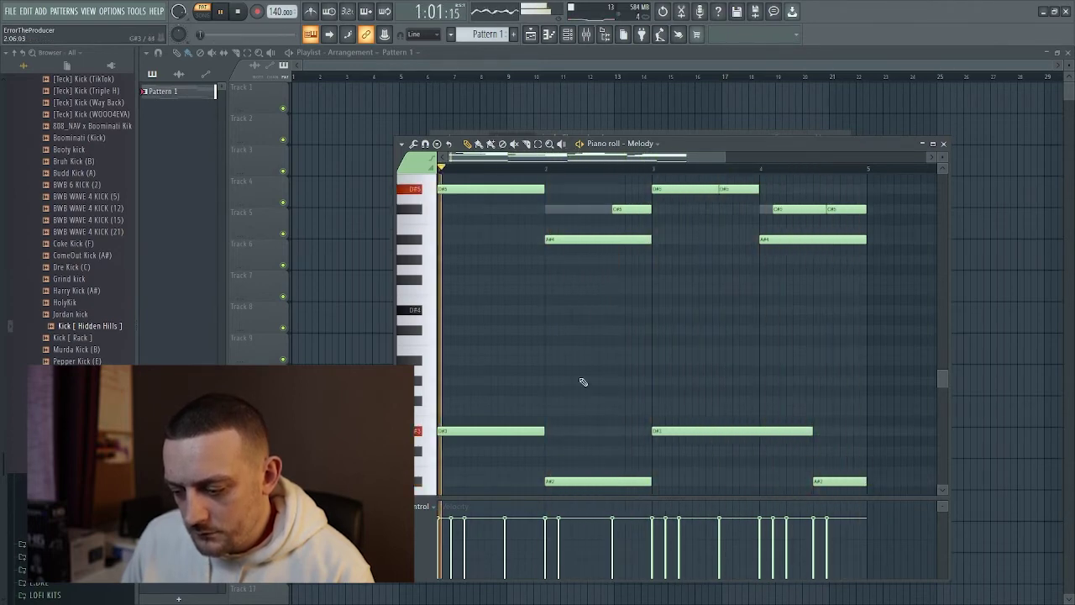
# - Add a D#6 melody note at the start of bar 1 and lengthen it to fill the bar
pyautogui.scroll(9, 521, 337)
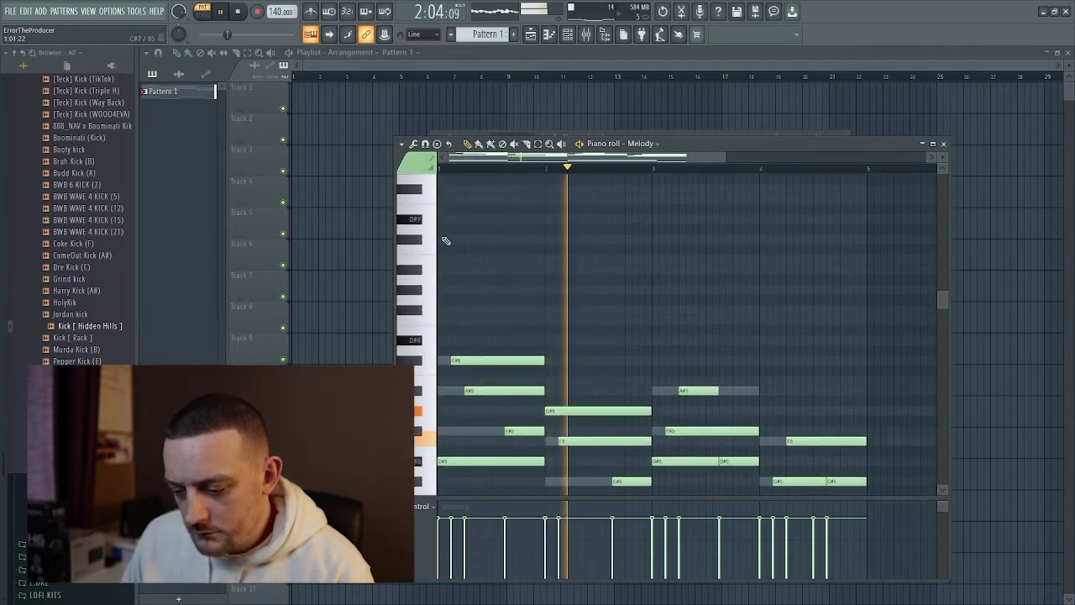
pyautogui.click(455, 341)
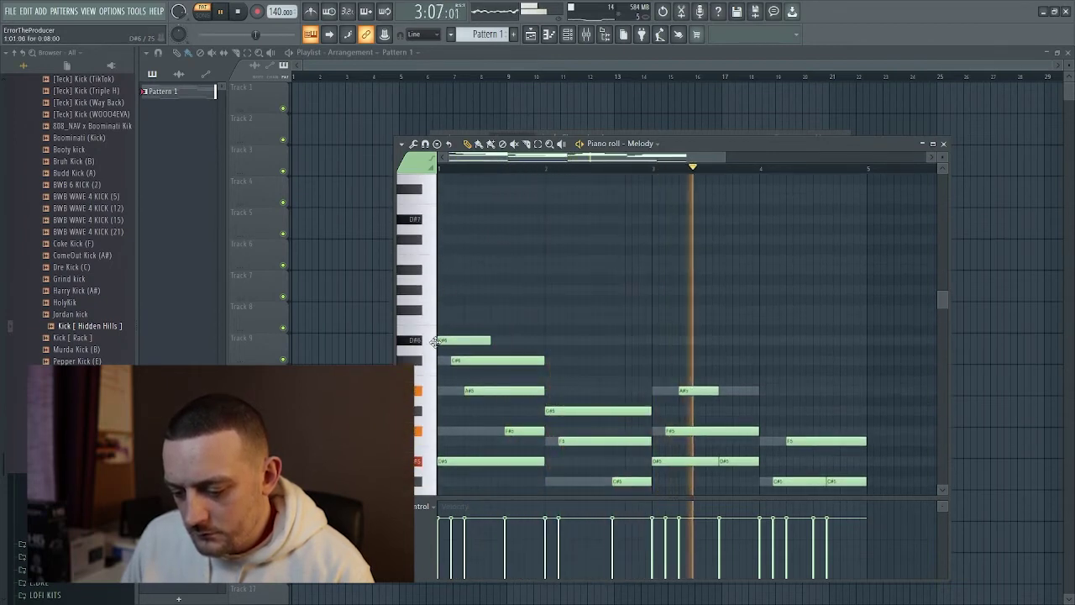
pyautogui.moveTo(490, 341); pyautogui.dragTo(547, 344)
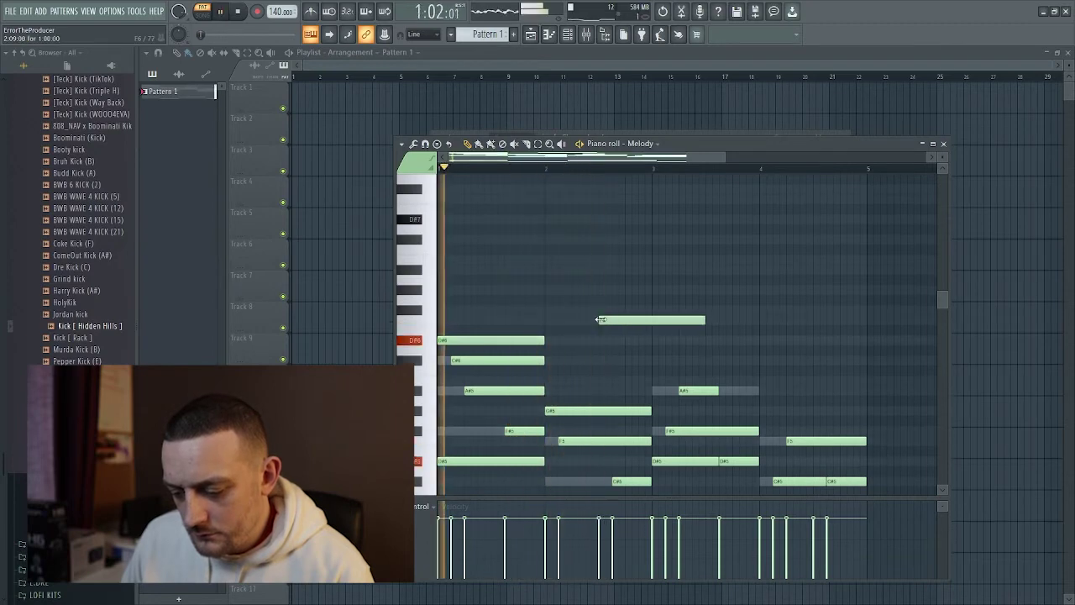
# - Place three short consecutive F6 notes in the second half of bar 2, ending at the start of bar 3
pyautogui.moveTo(673, 322); pyautogui.dragTo(650, 324)
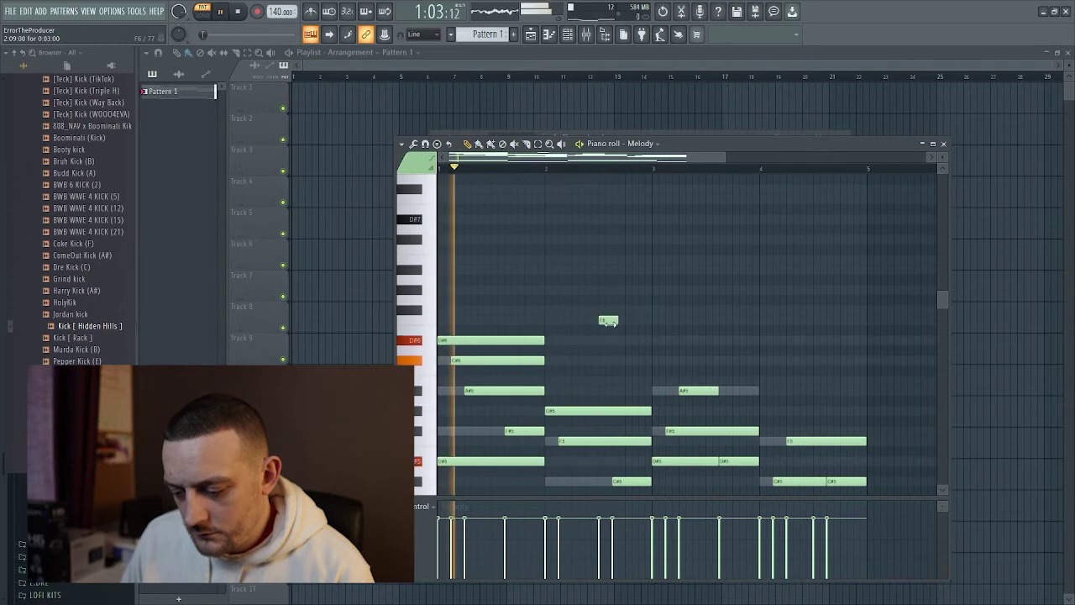
pyautogui.click(627, 320)
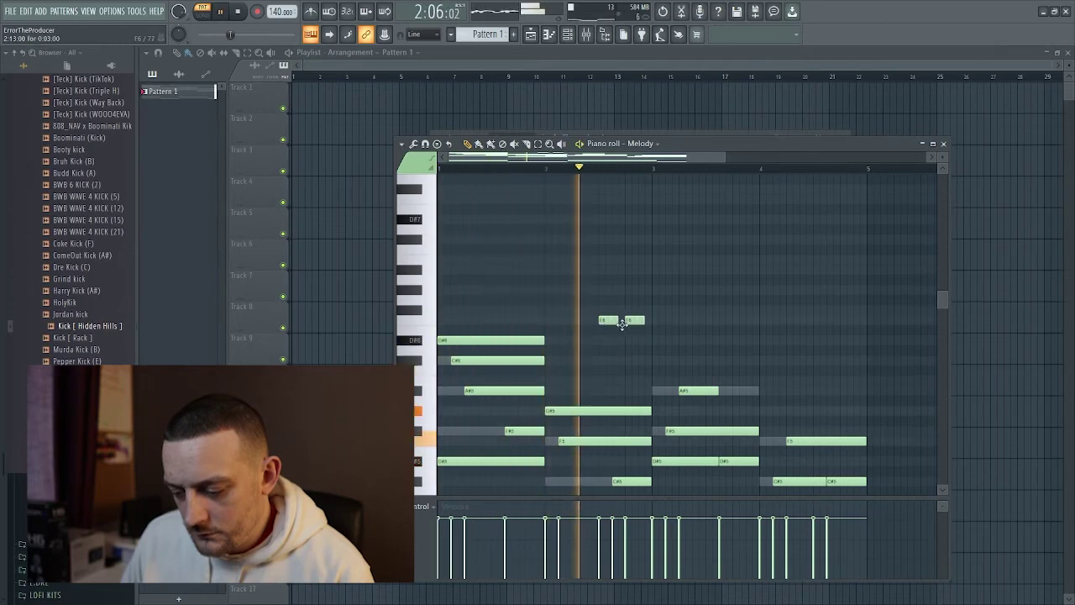
pyautogui.click(639, 320)
# - Add a D#6 note at the start of bar 3 and lengthen it to fill the bar
pyautogui.press('space')
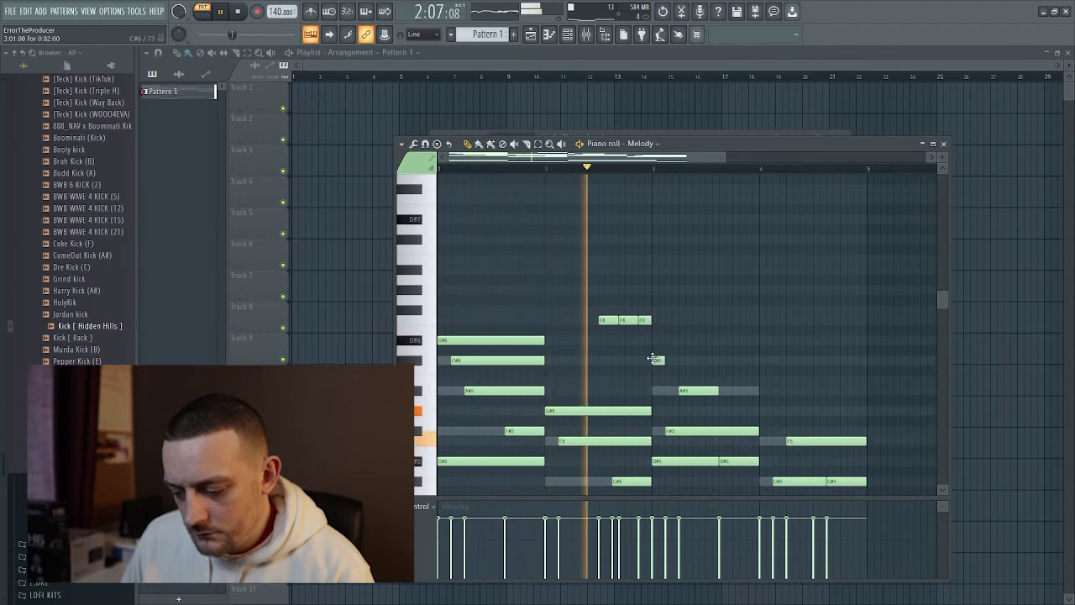
pyautogui.click(656, 340)
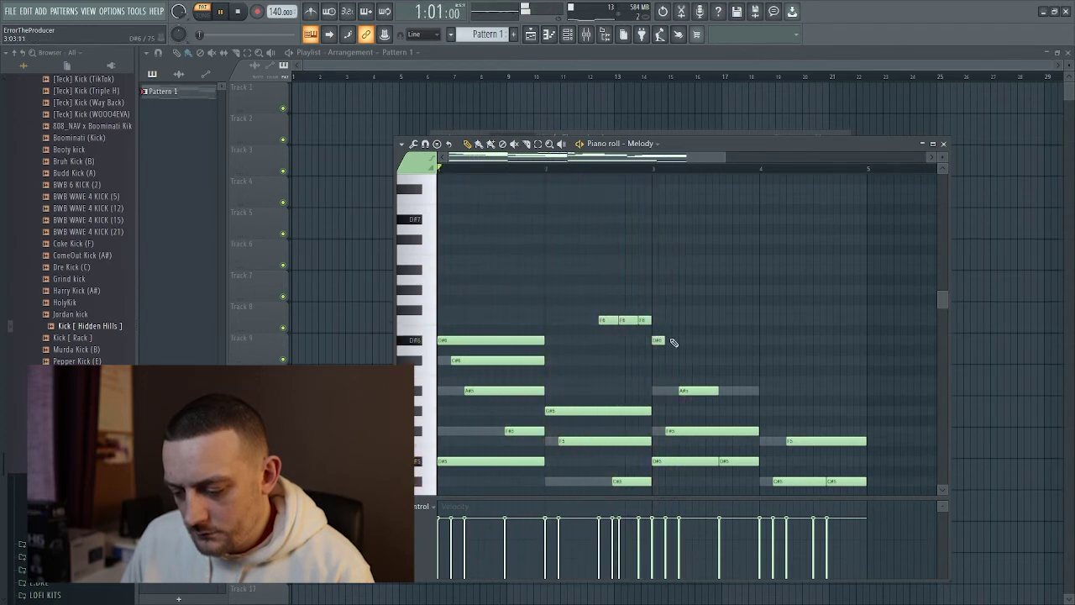
pyautogui.moveTo(663, 341); pyautogui.dragTo(759, 344)
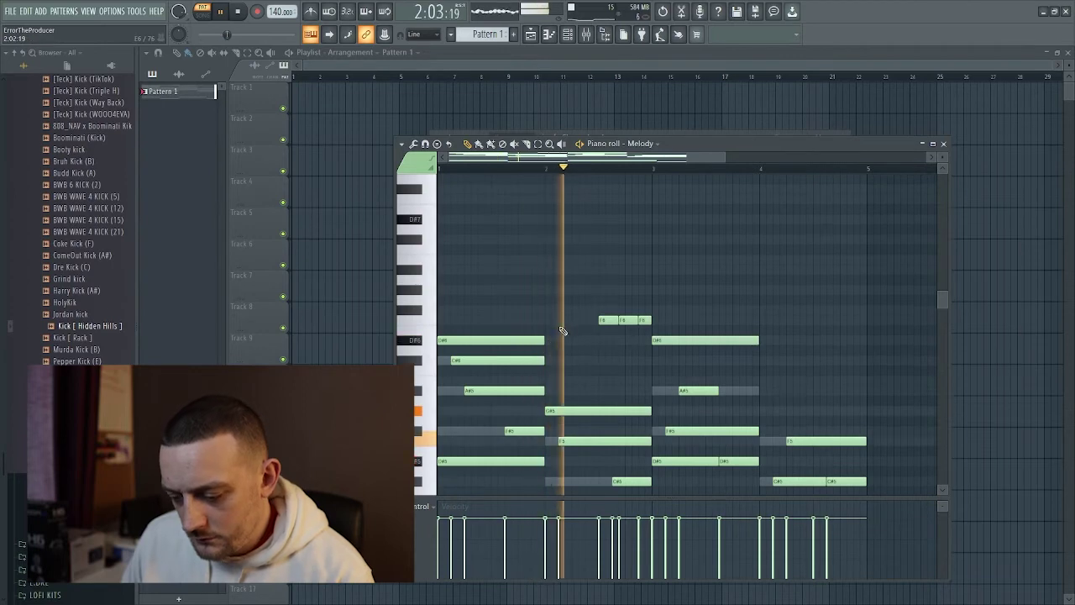
pyautogui.moveTo(599, 320); pyautogui.dragTo(579, 320)
pyautogui.hotkey('ctrl', 'z')
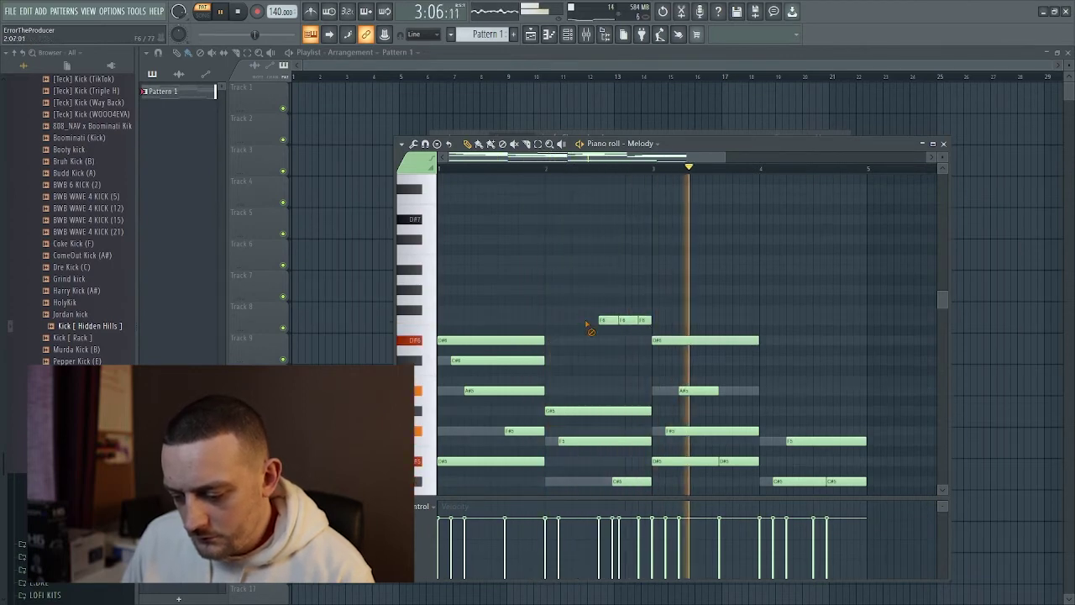
pyautogui.click(593, 341)
pyautogui.rightClick(633, 336)
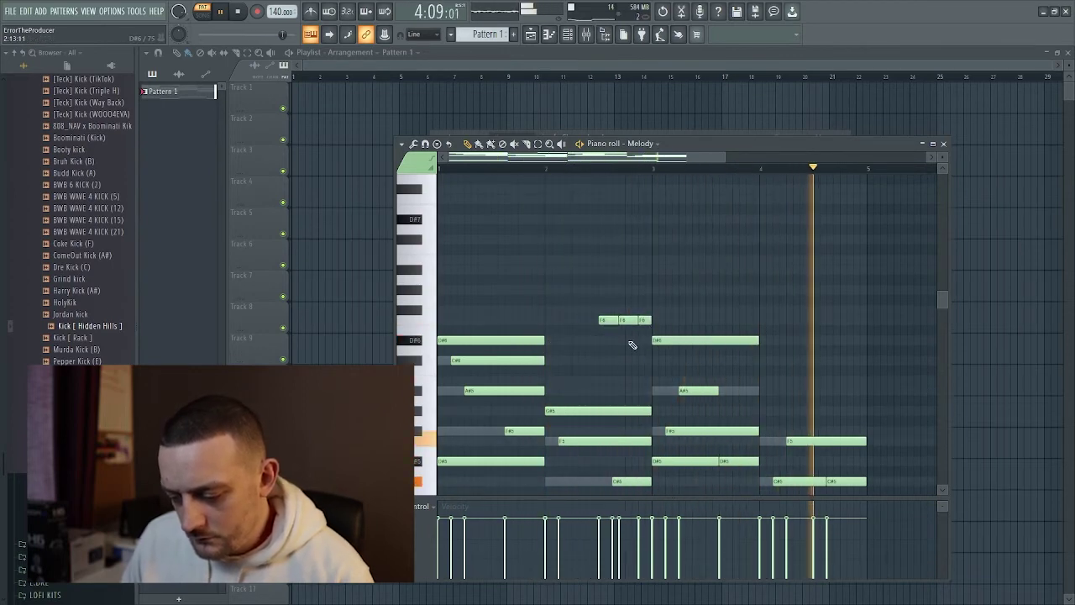
# - Select bar 2's three F6 notes and shape their velocities into a rising ramp
pyautogui.moveTo(591, 331); pyautogui.dragTo(664, 311)
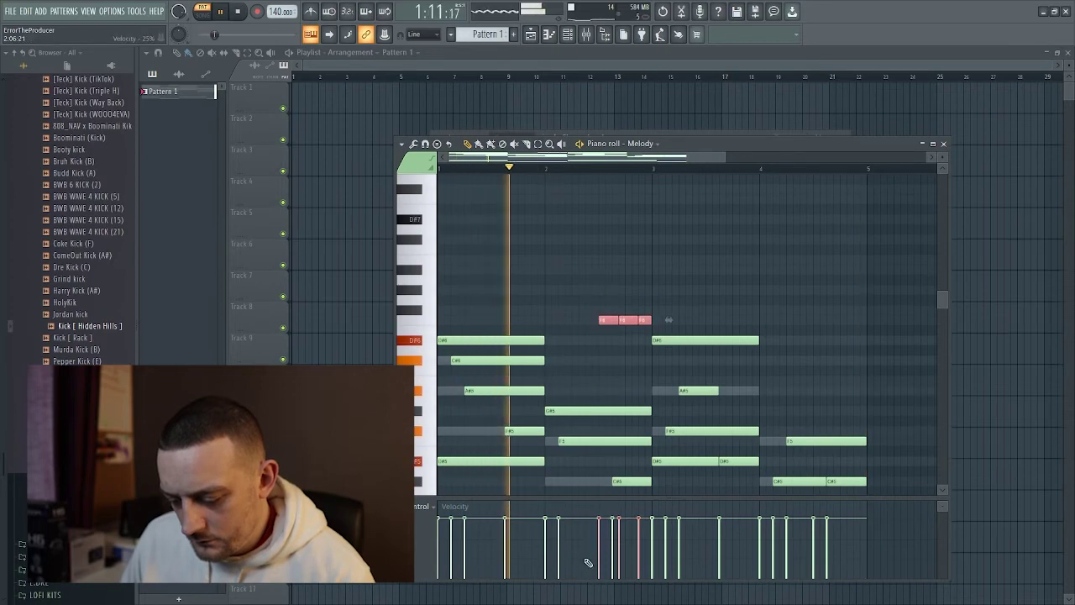
pyautogui.moveTo(599, 551); pyautogui.dragTo(650, 521)
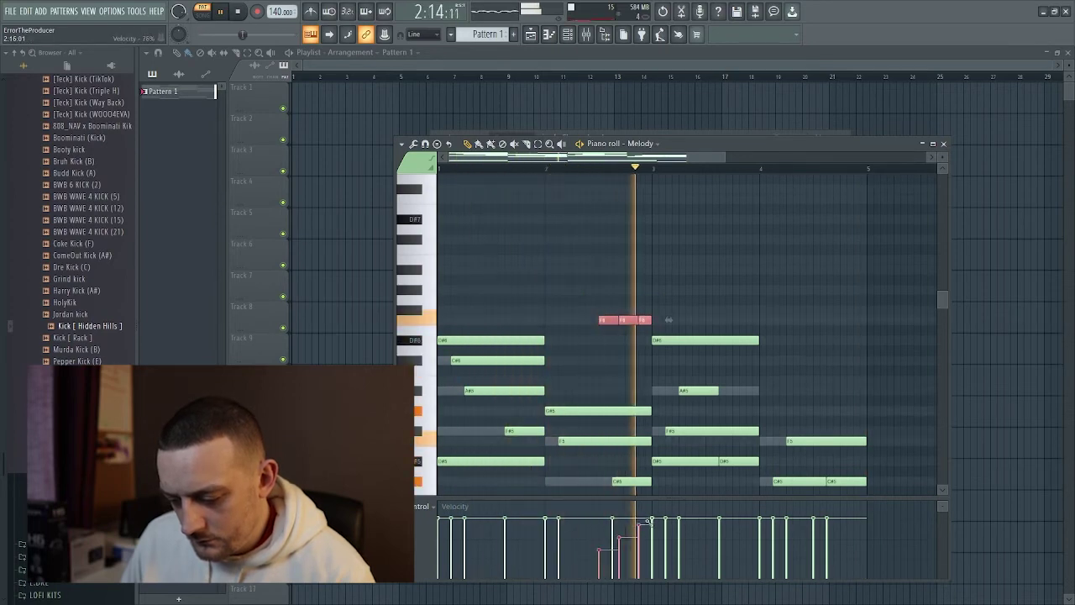
pyautogui.click(786, 367)
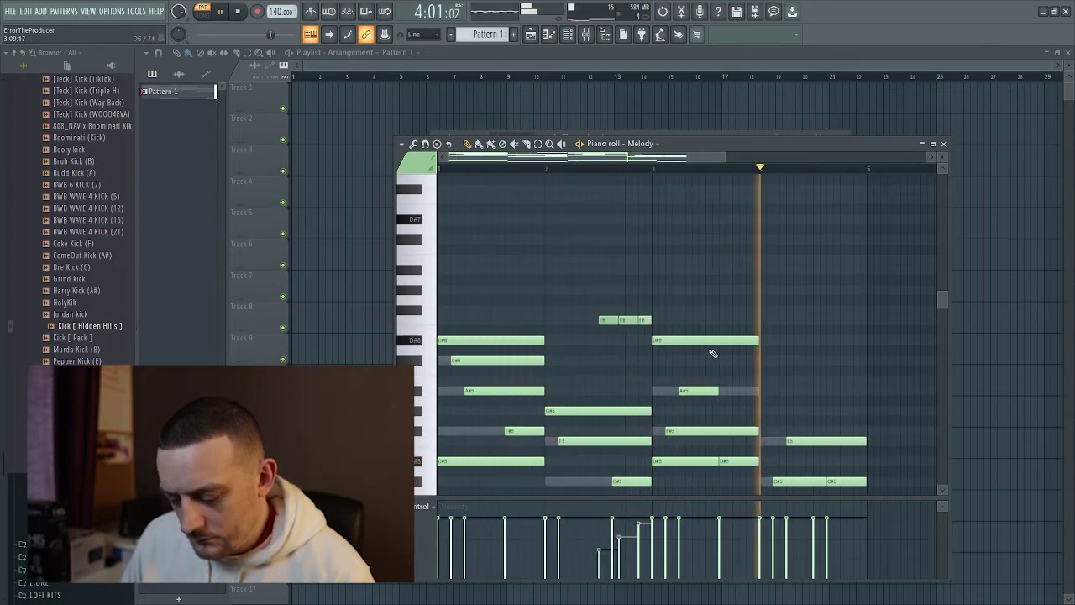
# - Add an A#5 note in the second half of bar 4, repeat the four bars in bars 5 to 8, and play the result
pyautogui.press('space')
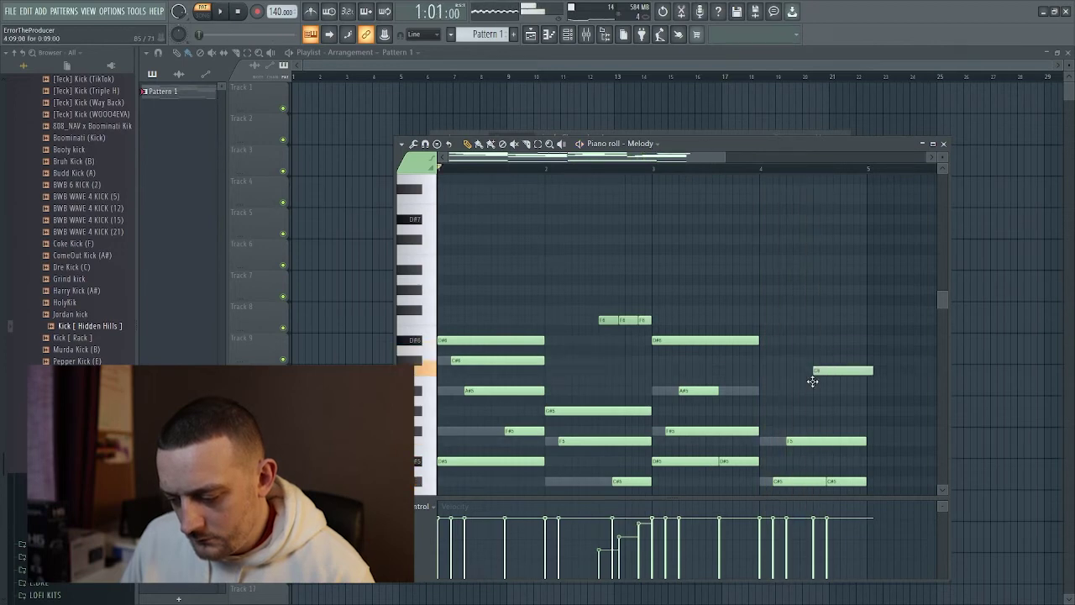
pyautogui.scroll(-3, 813, 395)
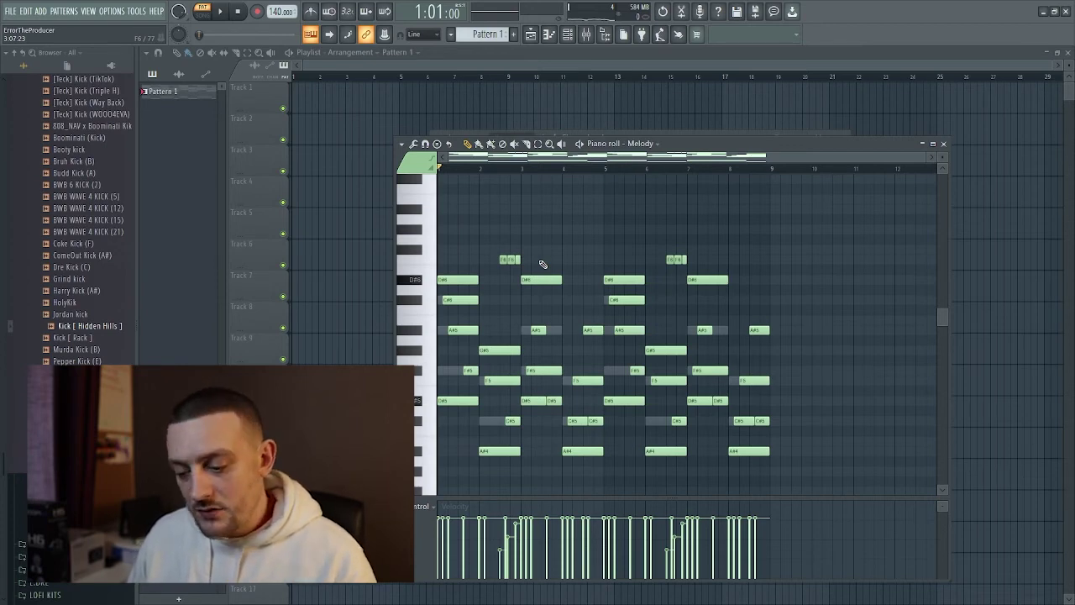
pyautogui.press('space')
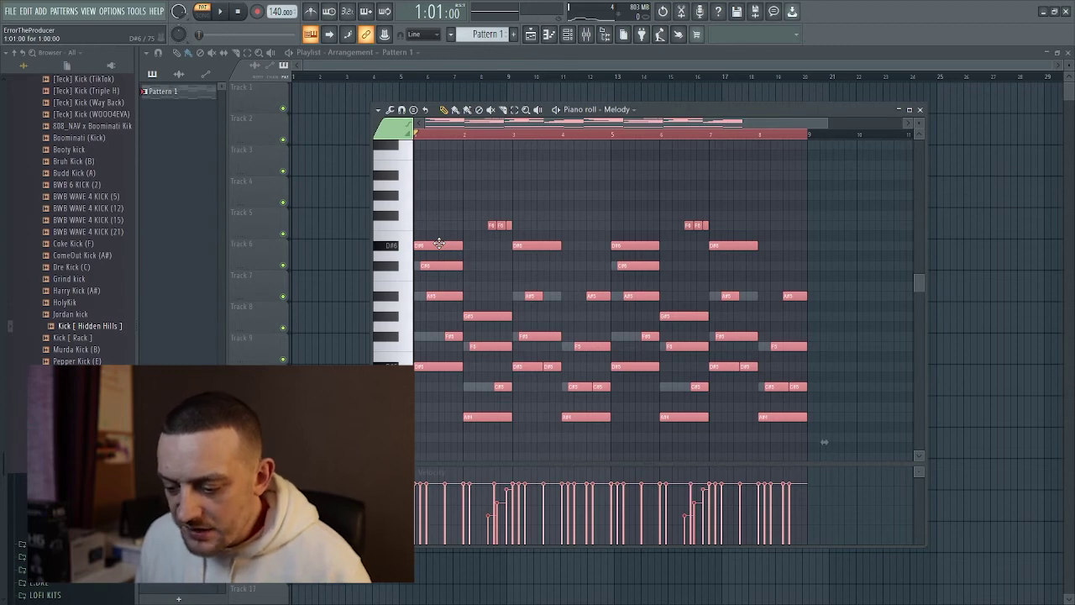
# - Transpose all selected notes up two semitones and play the melody
pyautogui.press('Up')
pyautogui.press('Up')
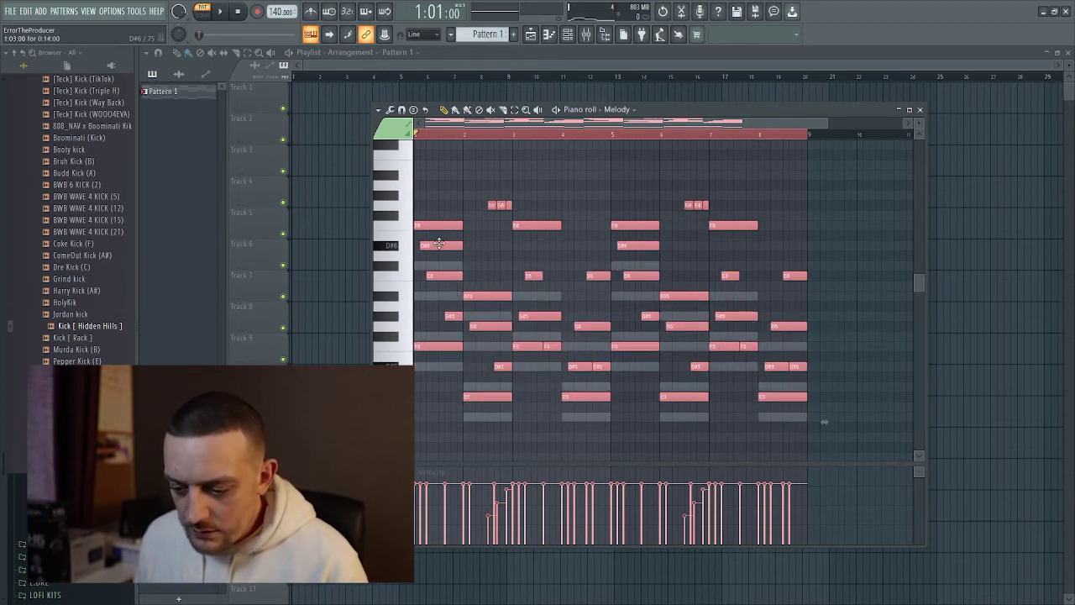
pyautogui.press('space')
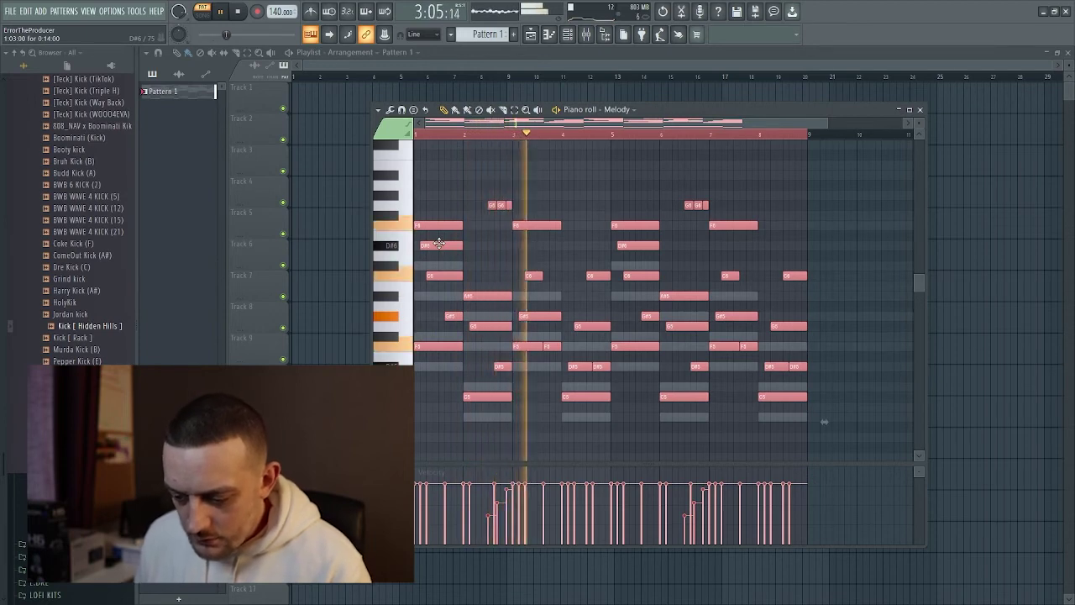
# - Try the selected notes at higher transpositions, with bar 1's top note on F#6, G#6 and G6, while listening
pyautogui.press('Up')
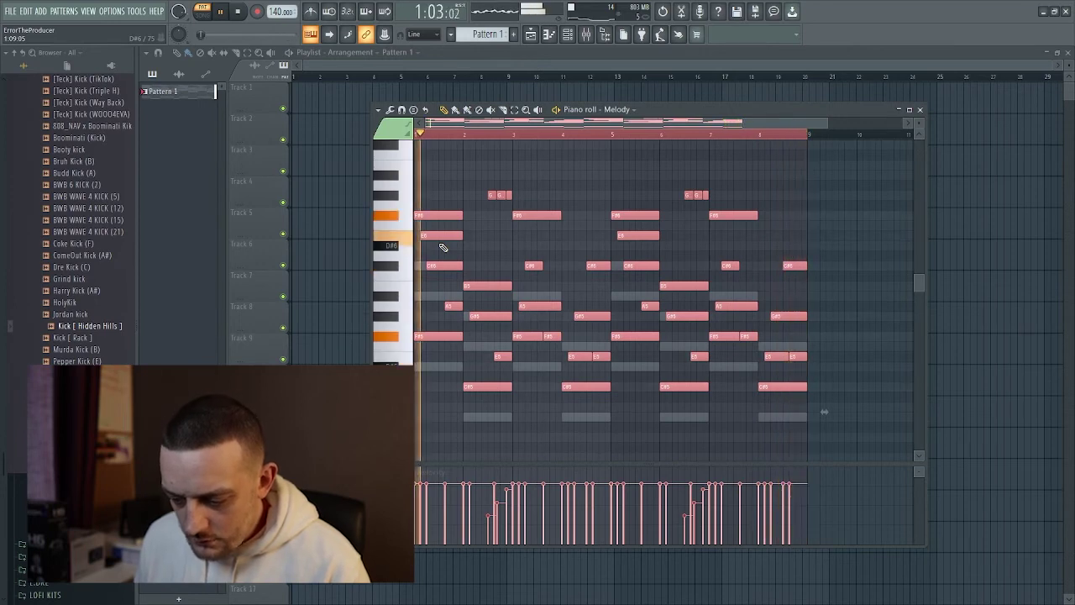
pyautogui.scroll(2, 442, 247)
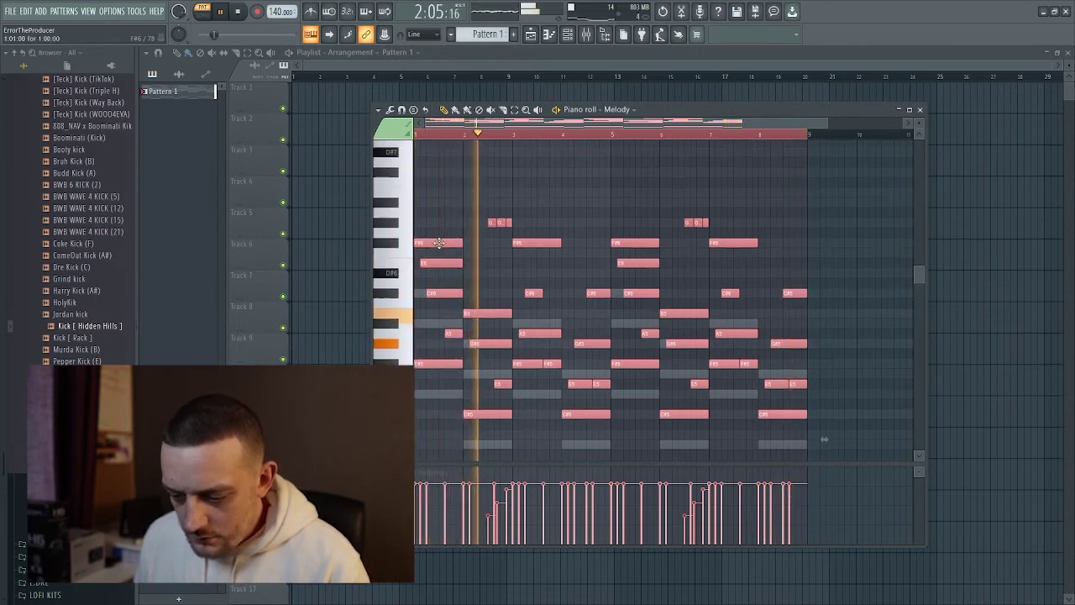
pyautogui.press('space')
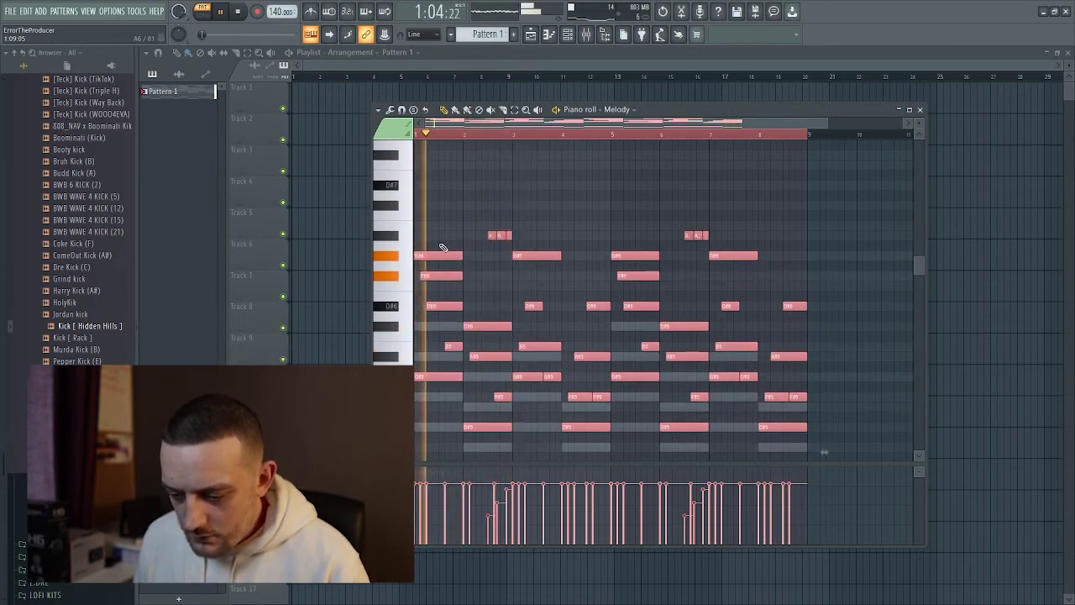
pyautogui.scroll(1, 443, 247)
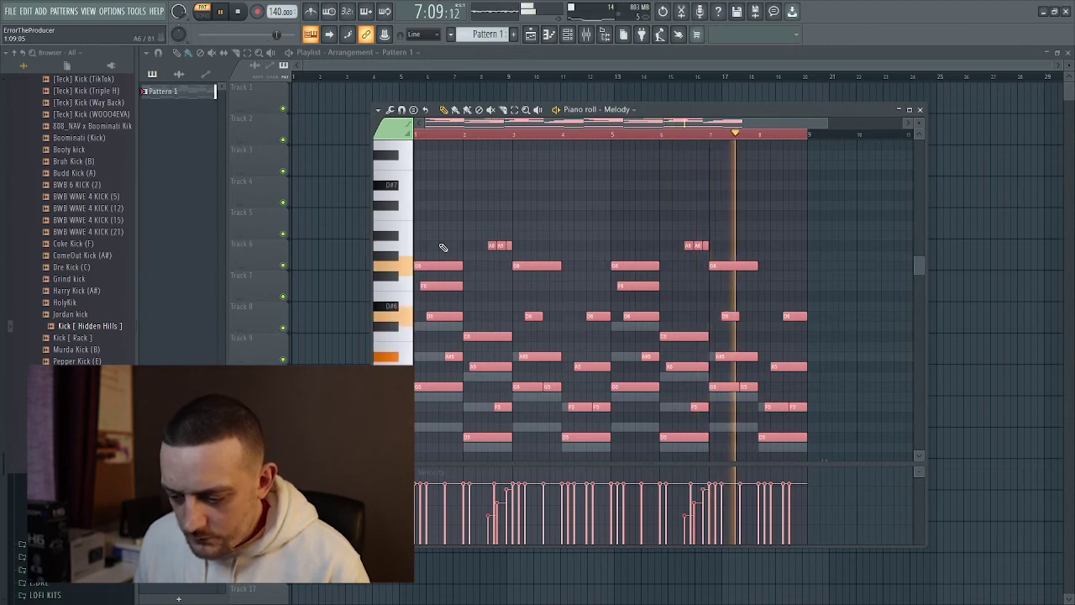
pyautogui.press('space')
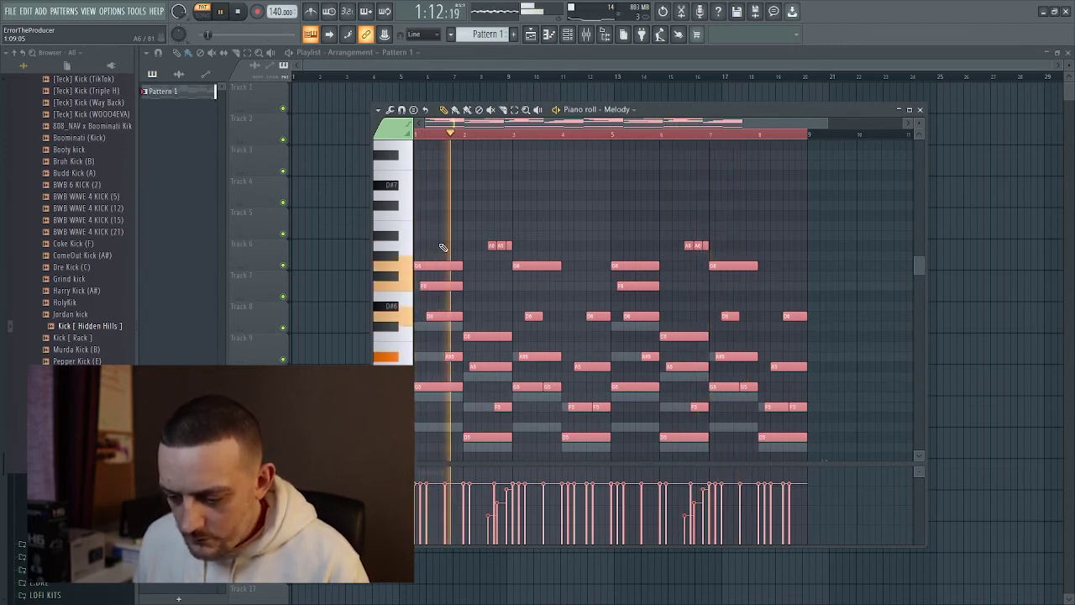
# - Lower all selected notes semitone by semitone until bar 1's top note sits on E6, and play the melody
pyautogui.press('Down')
pyautogui.press('Down')
pyautogui.press('Down')
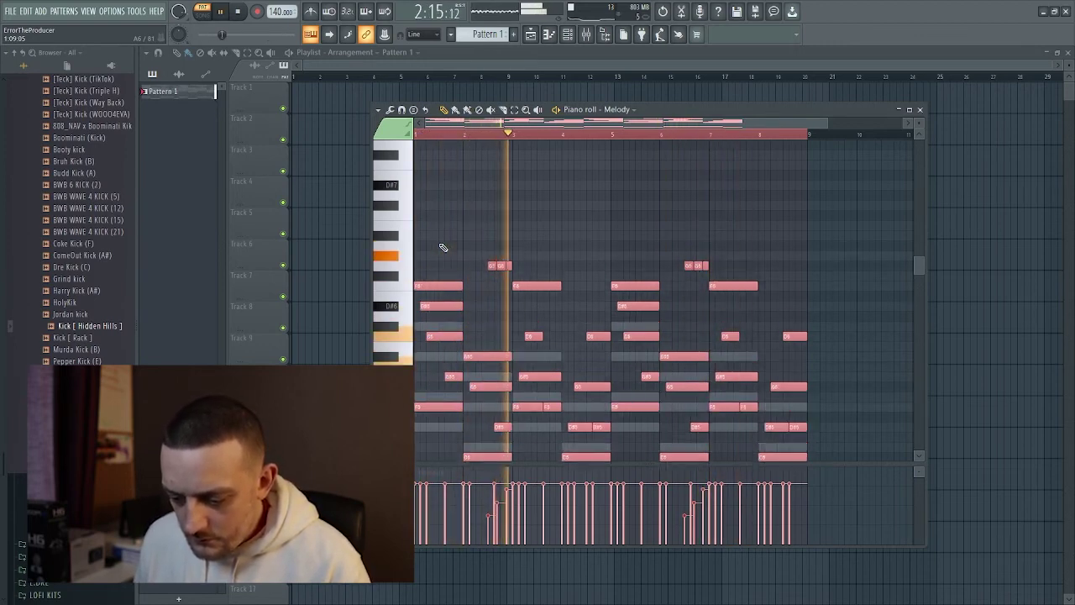
pyautogui.press('space')
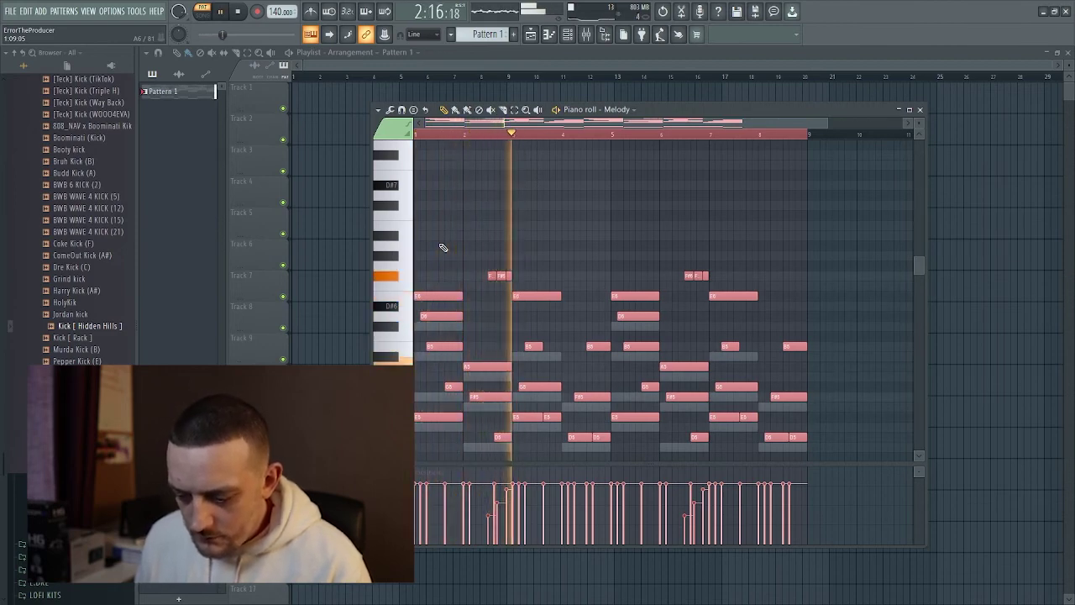
pyautogui.scroll(-3, 443, 247)
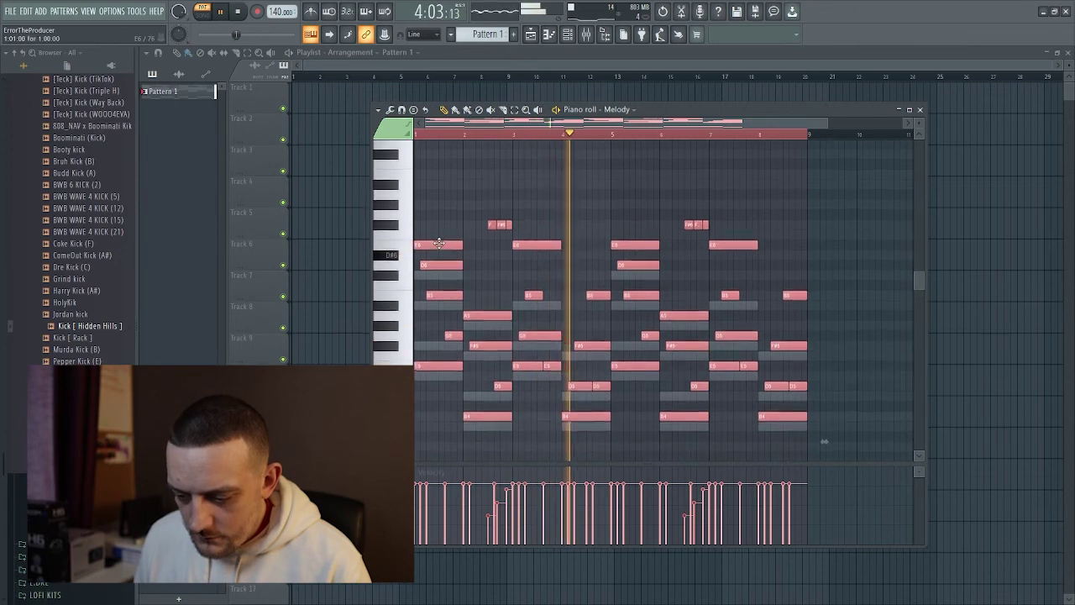